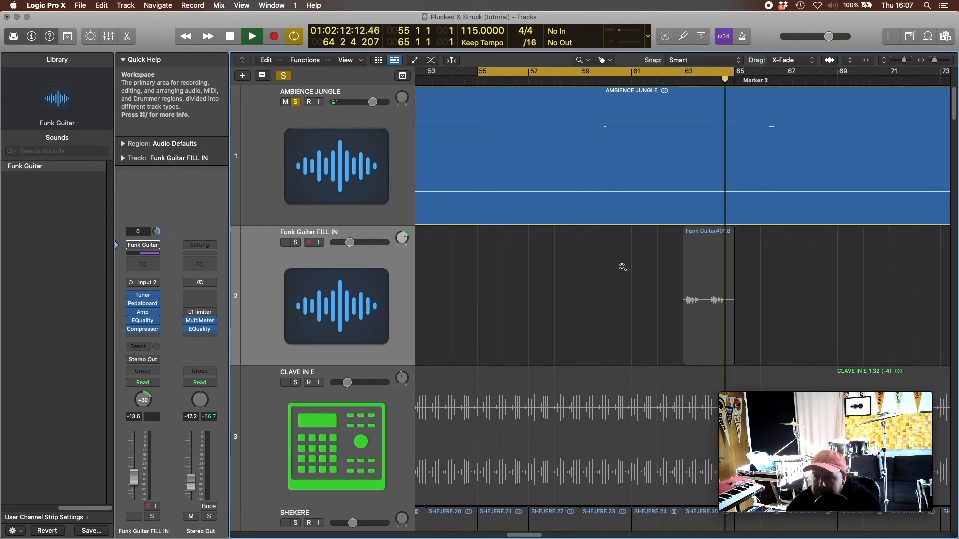
# Solo the Funk Guitar FILL IN track in place of AMBIENCE JUNGLE and select the guitar track.
pyautogui.keyDown('ctrl'); pyautogui.keyDown('alt'); pyautogui.click(622, 267); pyautogui.keyUp('alt'); pyautogui.keyUp('ctrl')
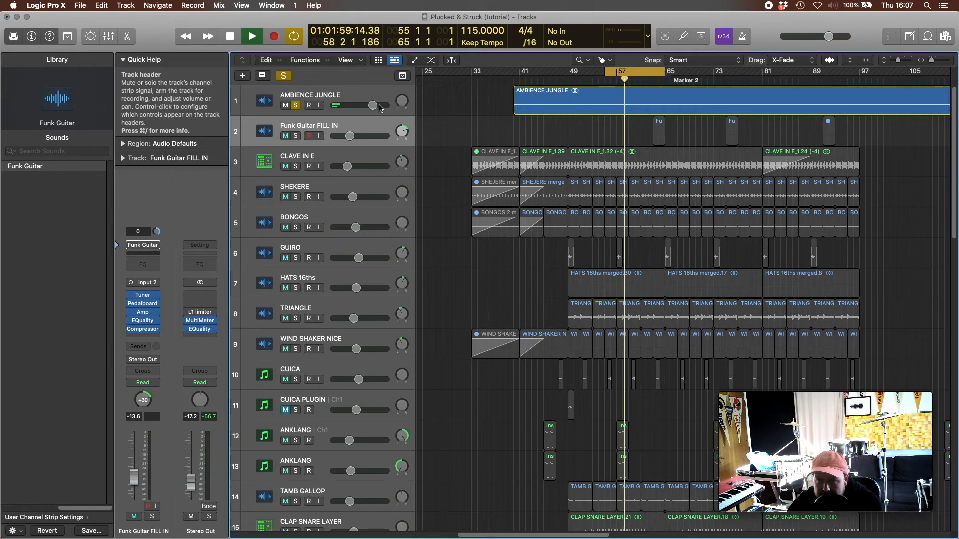
pyautogui.keyDown('ctrl'); pyautogui.keyDown('alt'); pyautogui.click(573, 183); pyautogui.keyUp('alt'); pyautogui.keyUp('ctrl')
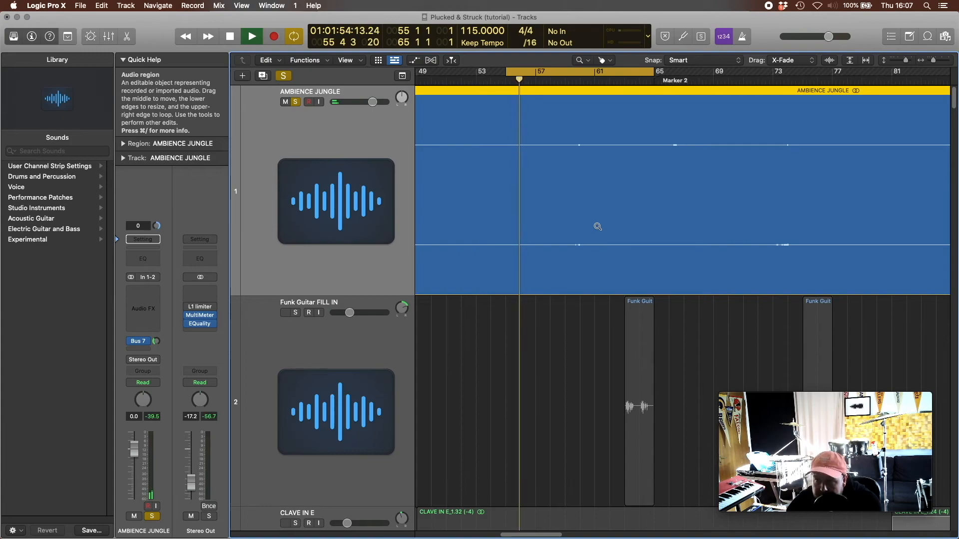
pyautogui.keyDown('ctrl'); pyautogui.keyDown('alt'); pyautogui.click(679, 155); pyautogui.keyUp('alt'); pyautogui.keyUp('ctrl')
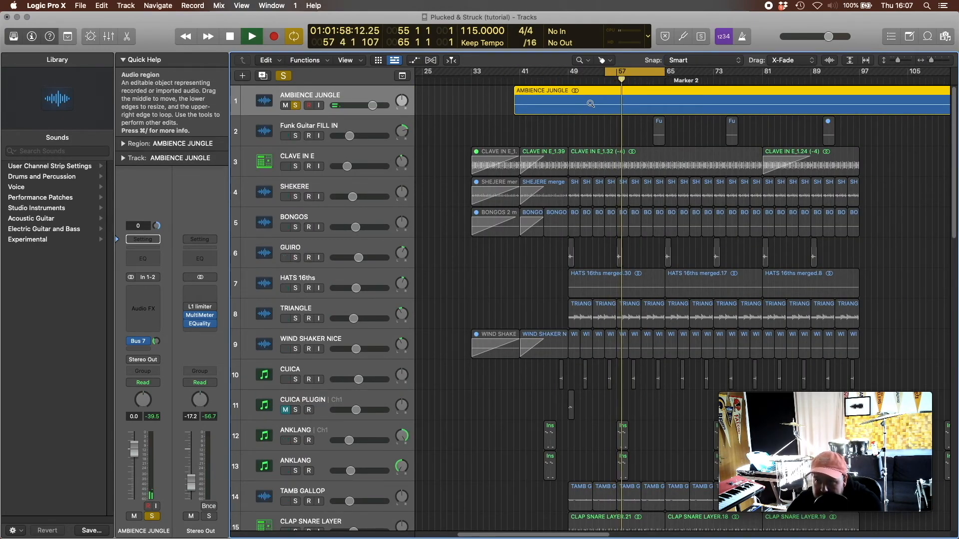
pyautogui.click(295, 136)
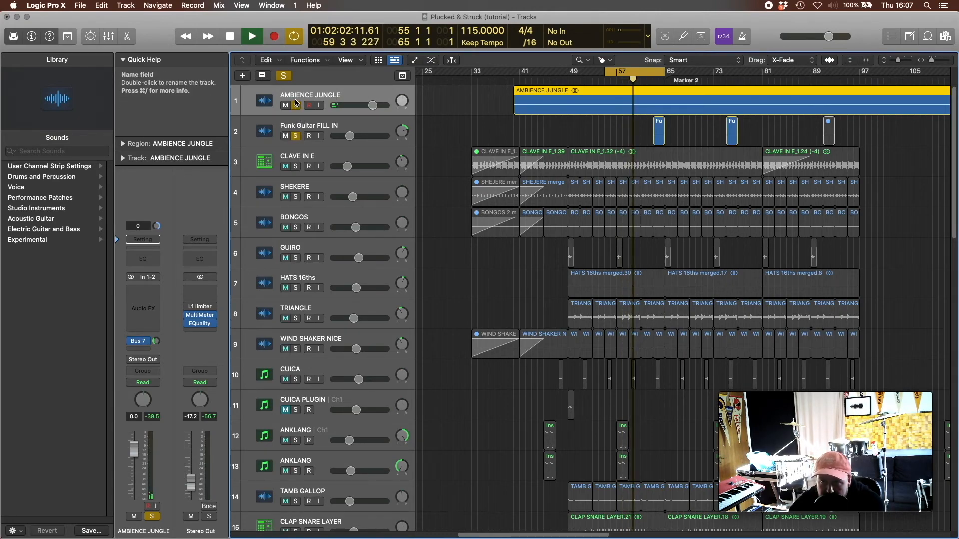
pyautogui.click(295, 105)
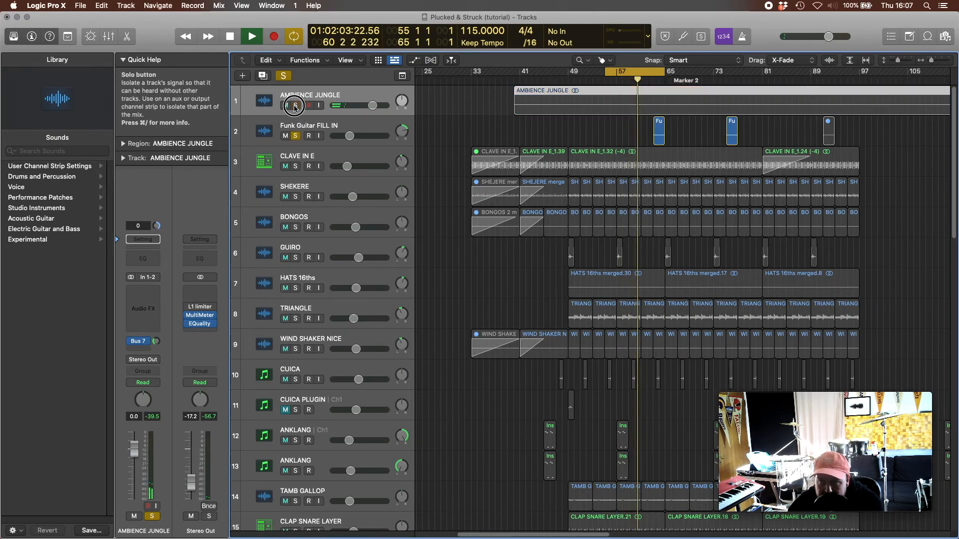
pyautogui.click(299, 129)
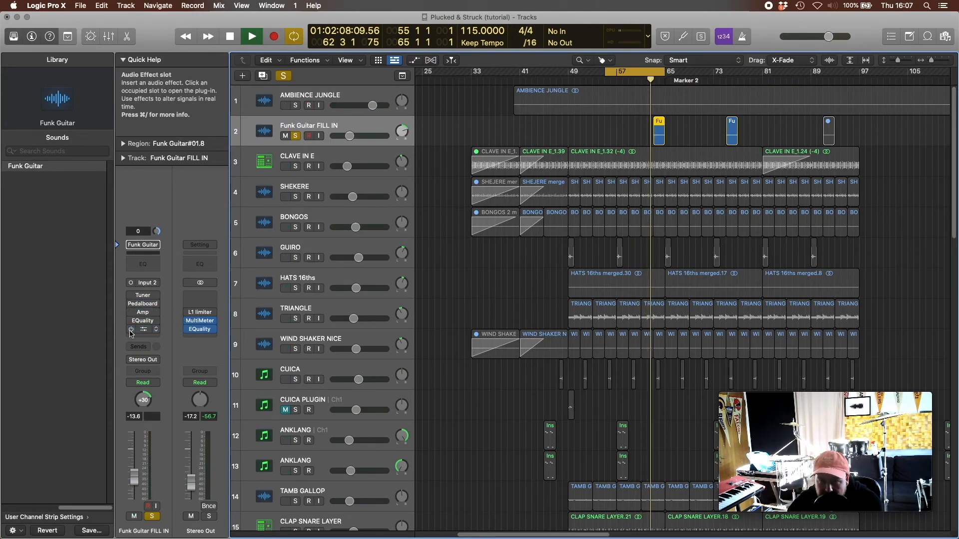
# Set the cycle range to bars 63–65 around the first guitar fill and raise the guitar track's volume to -5.4 dB.
pyautogui.moveTo(653, 72); pyautogui.dragTo(665, 72)
pyautogui.moveTo(642, 147); pyautogui.dragTo(690, 115)
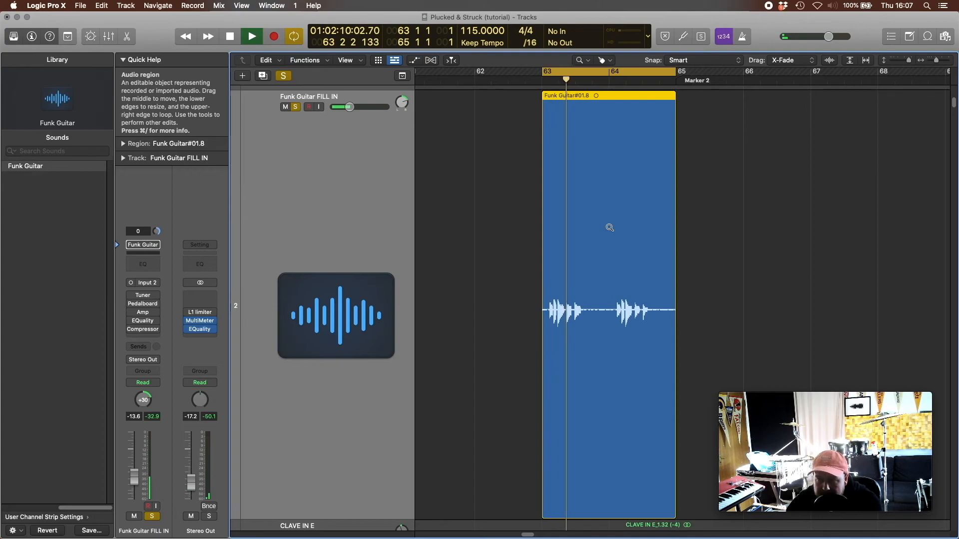
pyautogui.moveTo(133, 478); pyautogui.dragTo(138, 454)
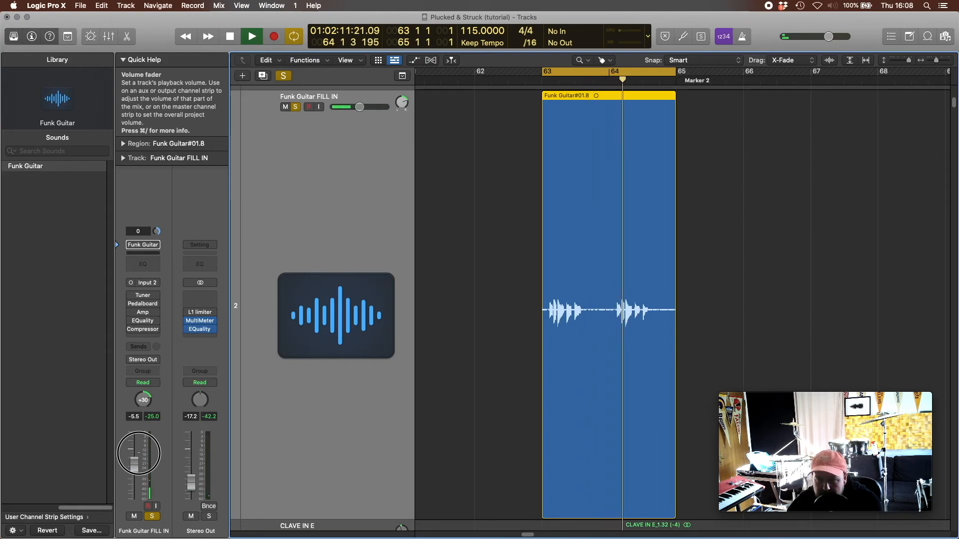
pyautogui.moveTo(139, 453); pyautogui.dragTo(138, 453)
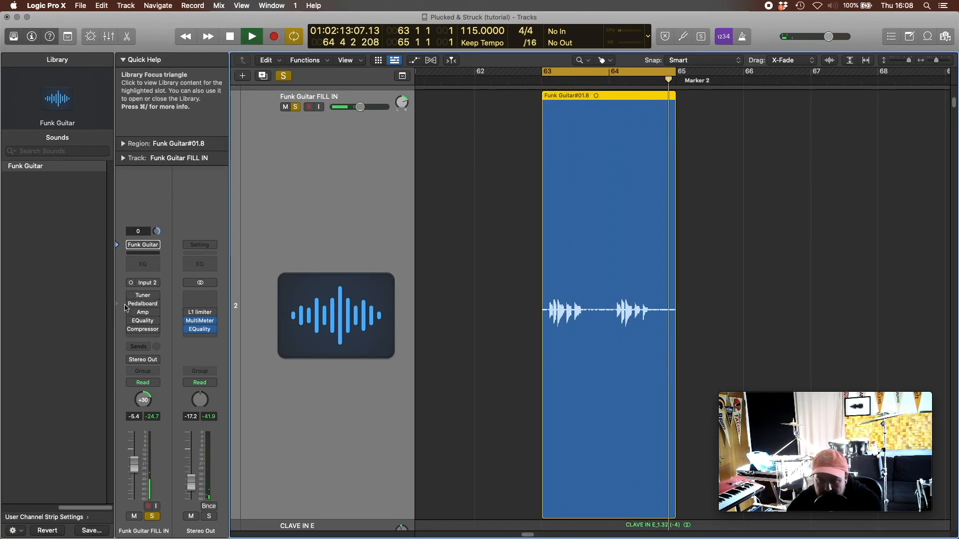
# Turn on the guitar track's Pedalboard and Amp plug-ins and inspect each one's settings.
pyautogui.click(142, 304)
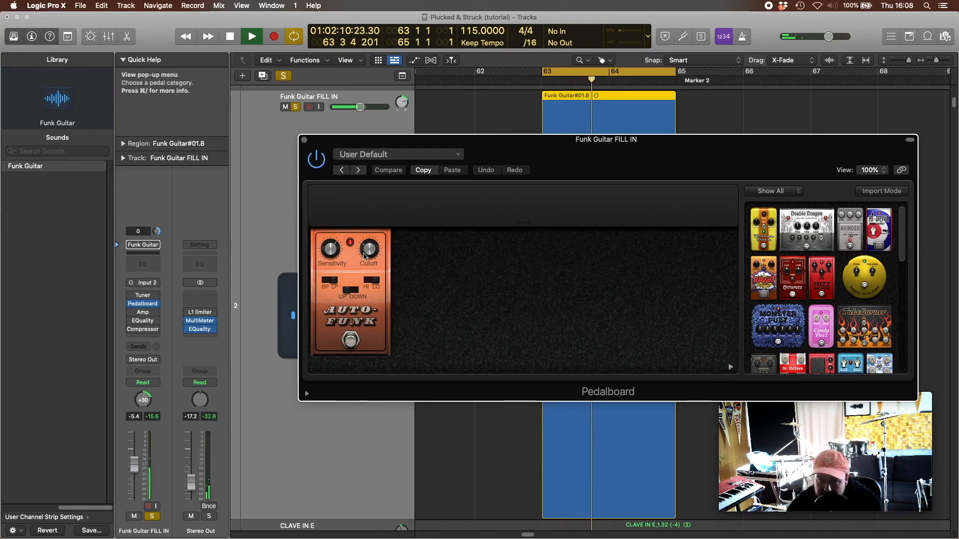
pyautogui.click(305, 141)
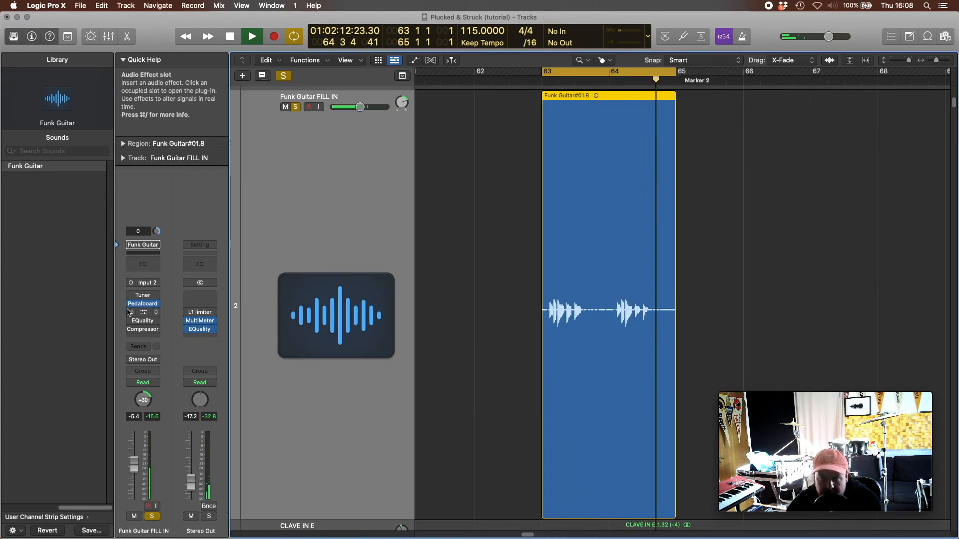
pyautogui.click(140, 312)
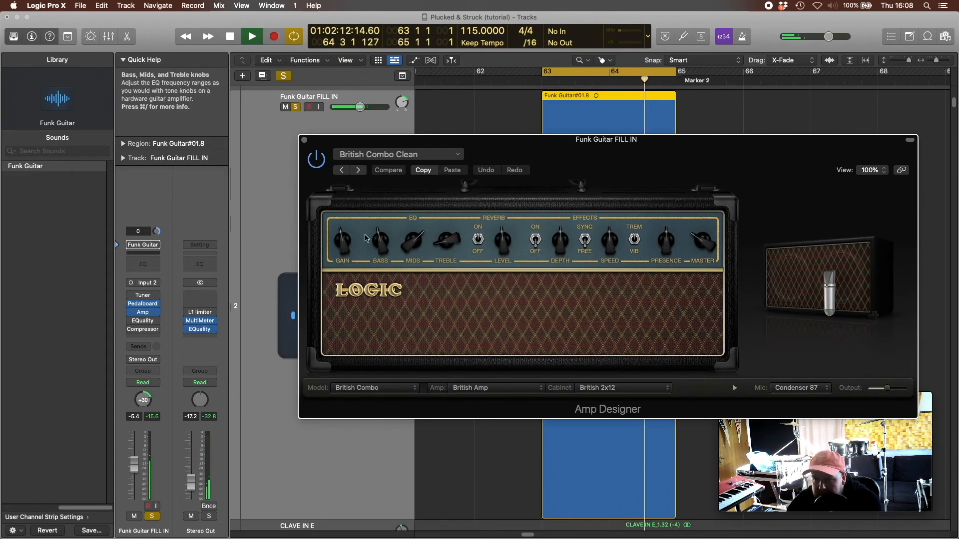
pyautogui.click(304, 140)
# Turn on the guitar track's EQuality and Compressor plug-ins and open each one to inspect its settings.
pyautogui.click(131, 321)
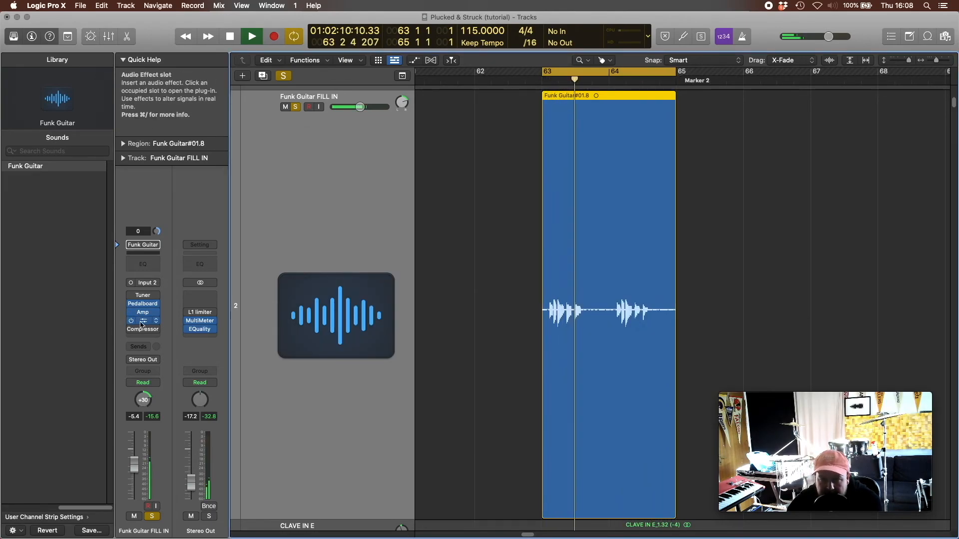
pyautogui.click(142, 321)
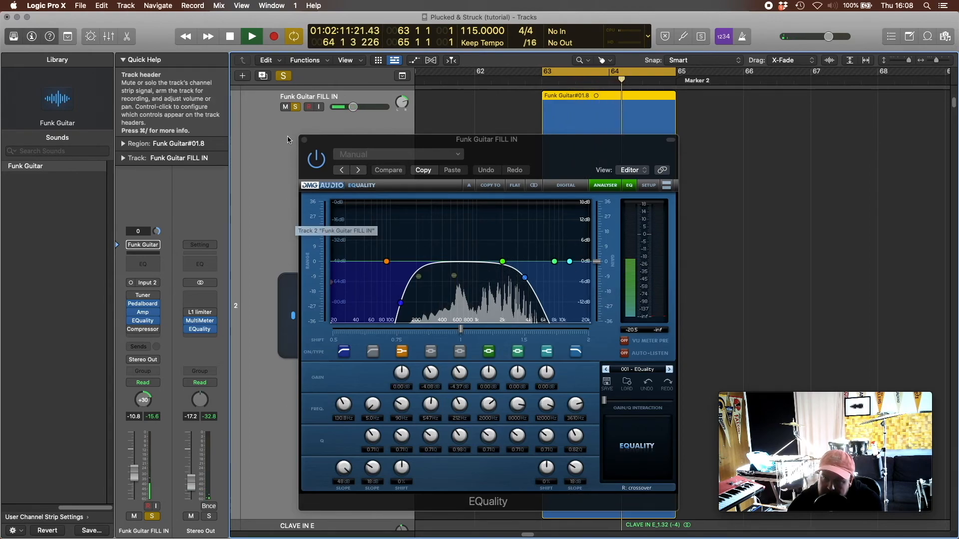
pyautogui.click(304, 141)
pyautogui.click(128, 330)
pyautogui.click(143, 330)
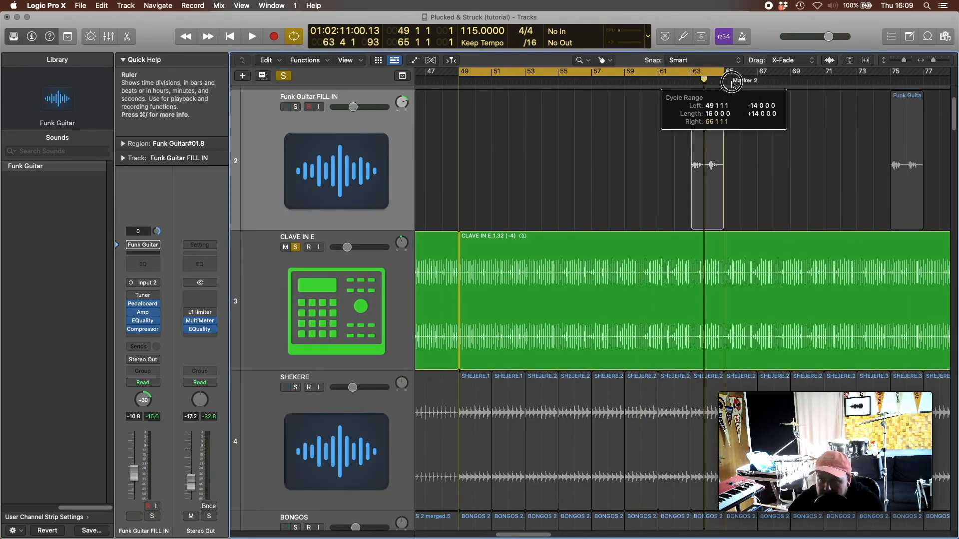
# Set the cycle range to bars 49–65 and select the CLAVE IN E_1.32 region.
pyautogui.moveTo(729, 78); pyautogui.dragTo(728, 76)
pyautogui.press('t')
pyautogui.click(758, 367)
pyautogui.click(505, 312)
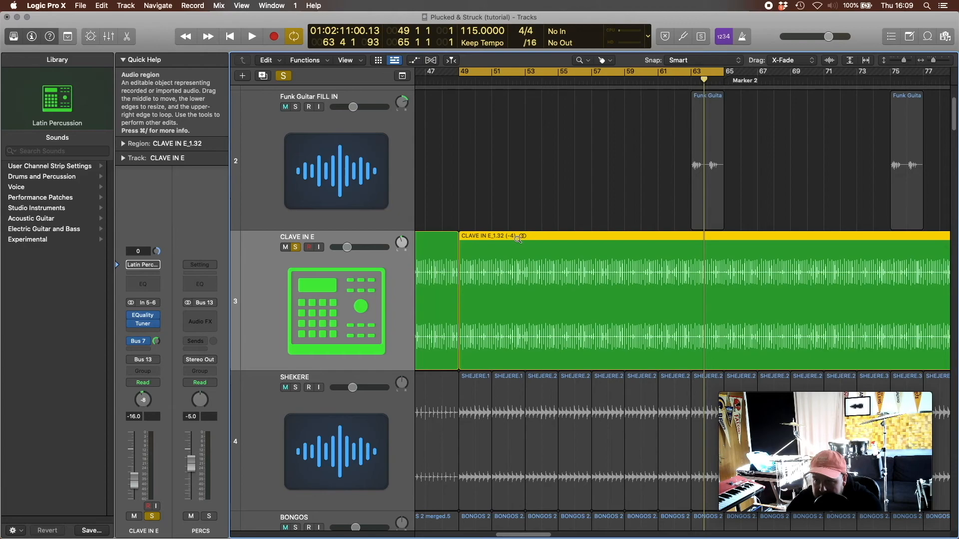
# Switch the editing tool between the Pointer Tool and the Zoom Tool.
pyautogui.press('t')
pyautogui.click(540, 218)
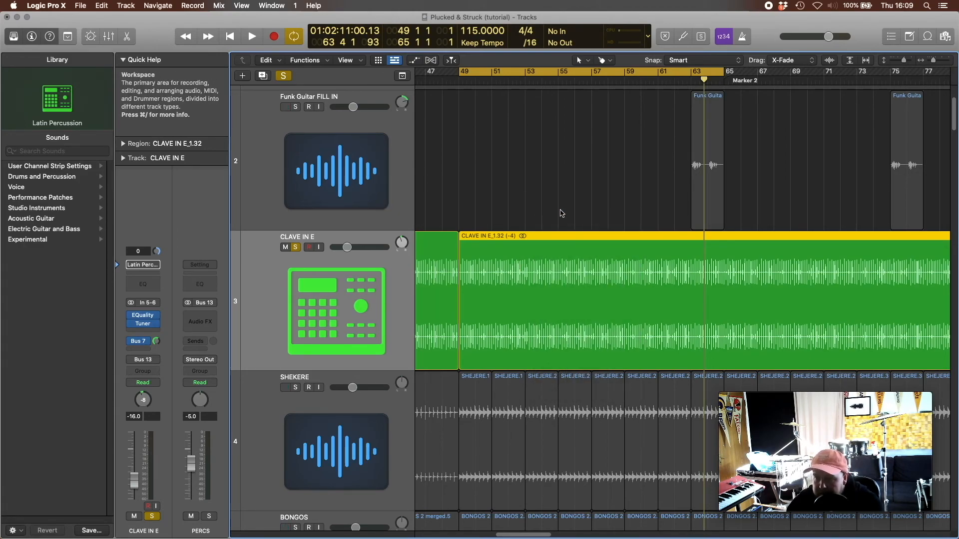
pyautogui.press('t')
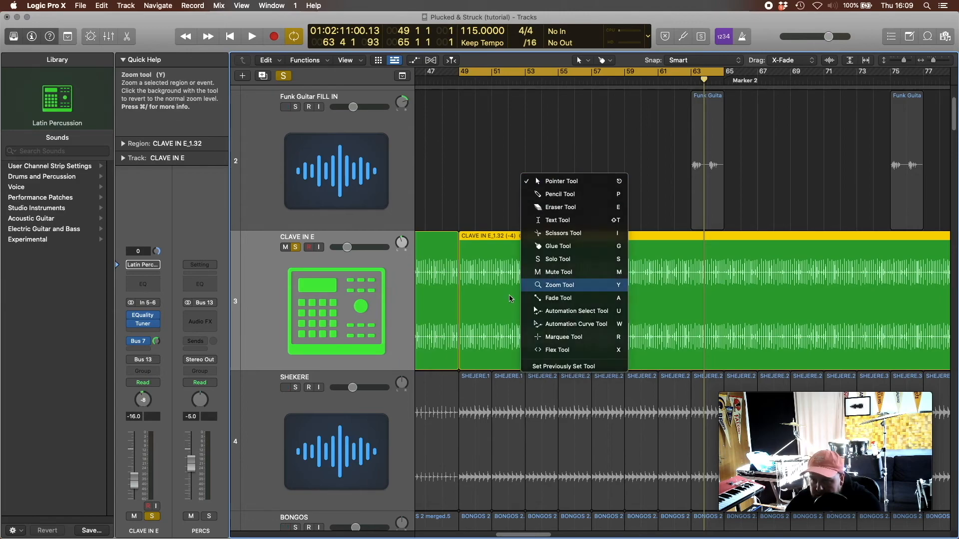
pyautogui.press('y')
pyautogui.press('t')
pyautogui.press('t')
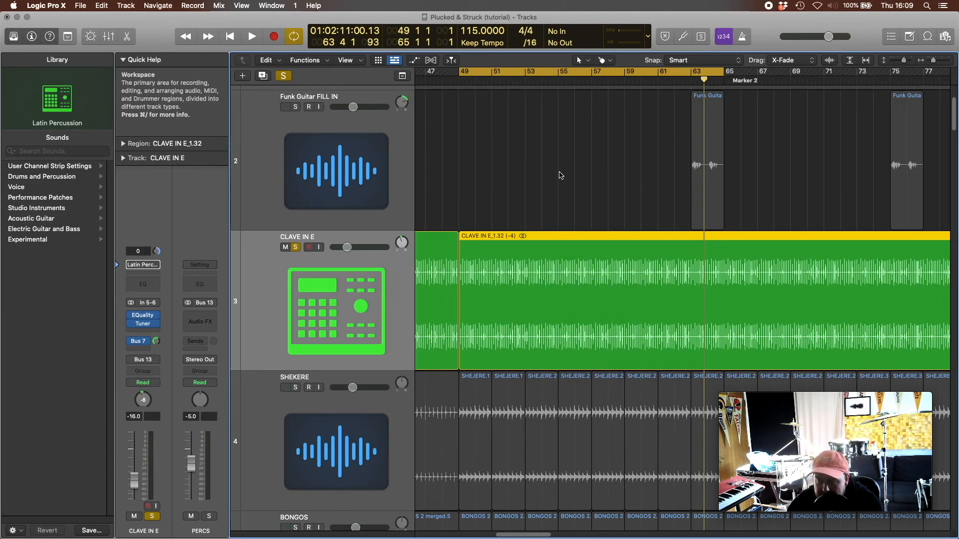
pyautogui.press('t')
pyautogui.press('z')
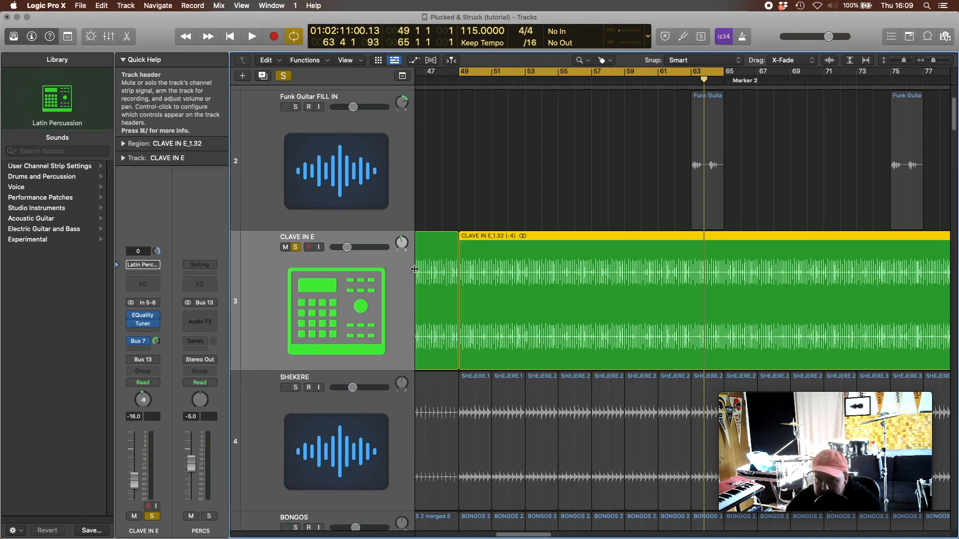
# Play back the percussion, raising CLAVE IN E to -5.7 dB and increasing the volume of the SHEKERE track.
pyautogui.press('space')
pyautogui.moveTo(134, 479); pyautogui.dragTo(135, 464)
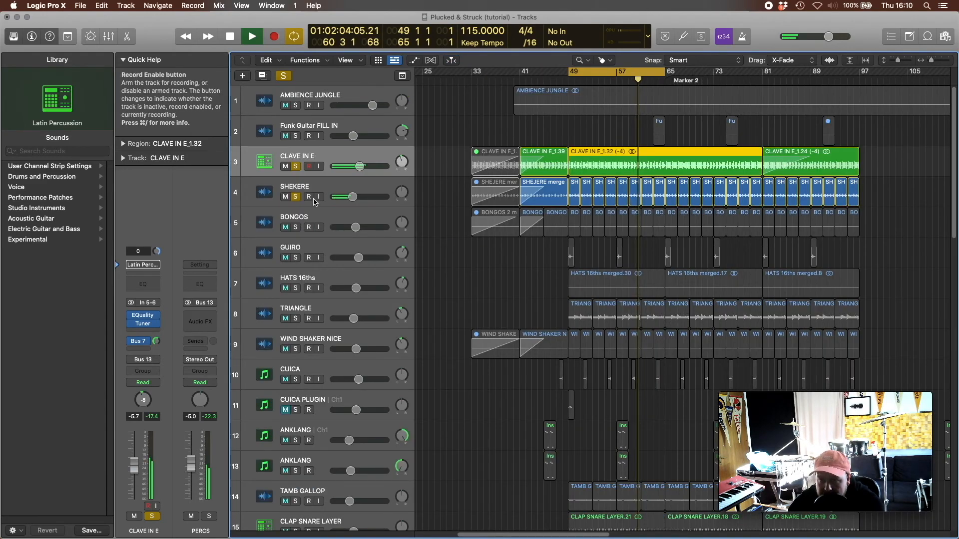
pyautogui.click(314, 186)
pyautogui.moveTo(137, 464); pyautogui.dragTo(138, 436)
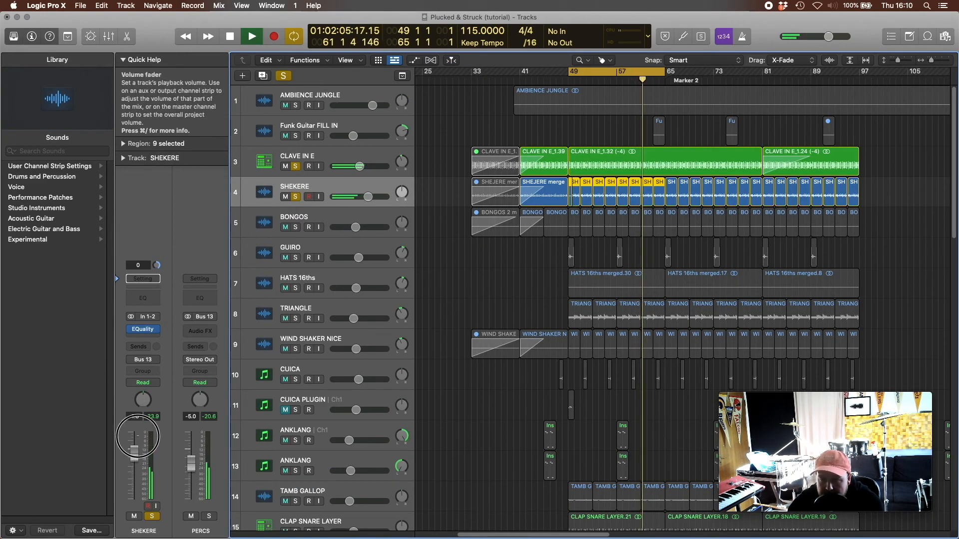
# Solo the BONGOS track as well and raise its volume to -2.5 dB.
pyautogui.click(296, 228)
pyautogui.click(307, 220)
pyautogui.moveTo(134, 469); pyautogui.dragTo(135, 450)
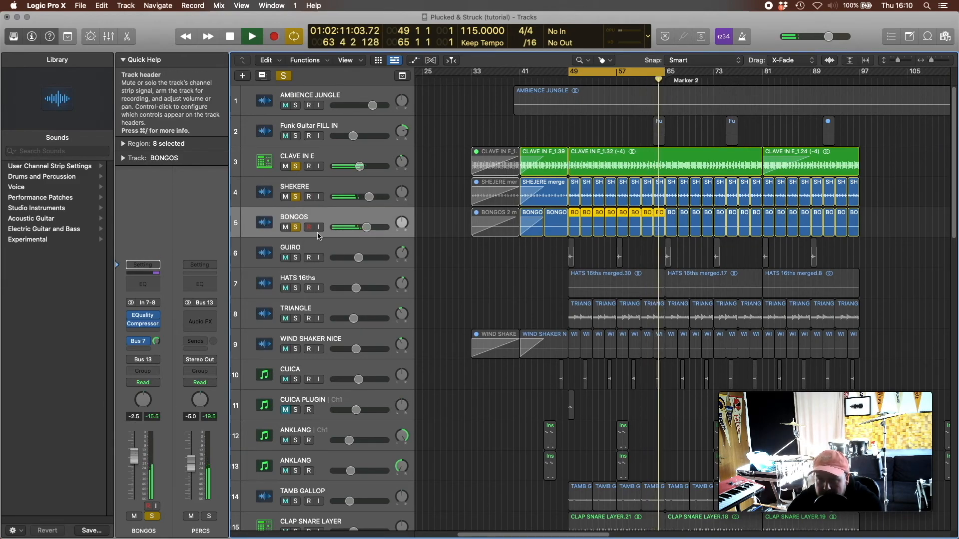
# Add the GUIRO track to the solo and move the cycle range to bars 81–97.
pyautogui.click(295, 258)
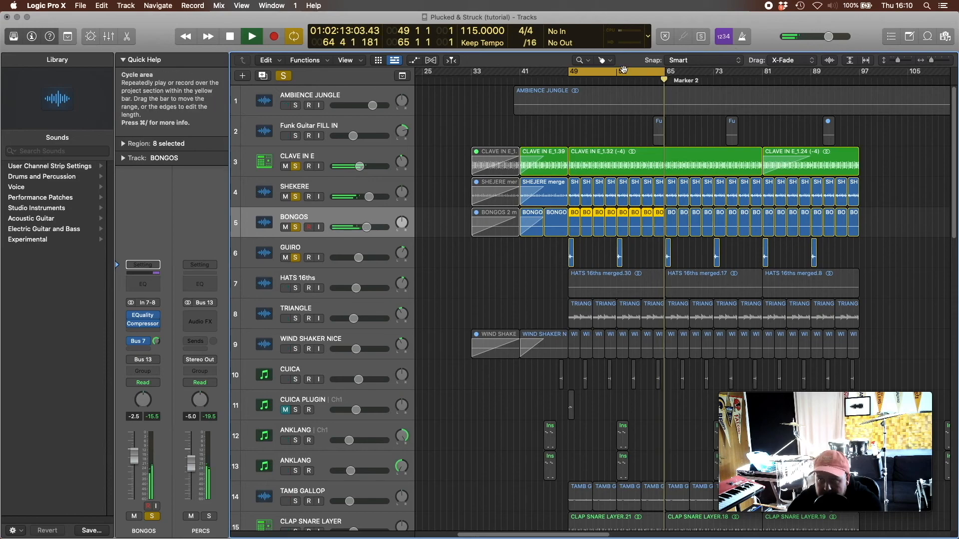
pyautogui.moveTo(619, 72); pyautogui.dragTo(816, 75)
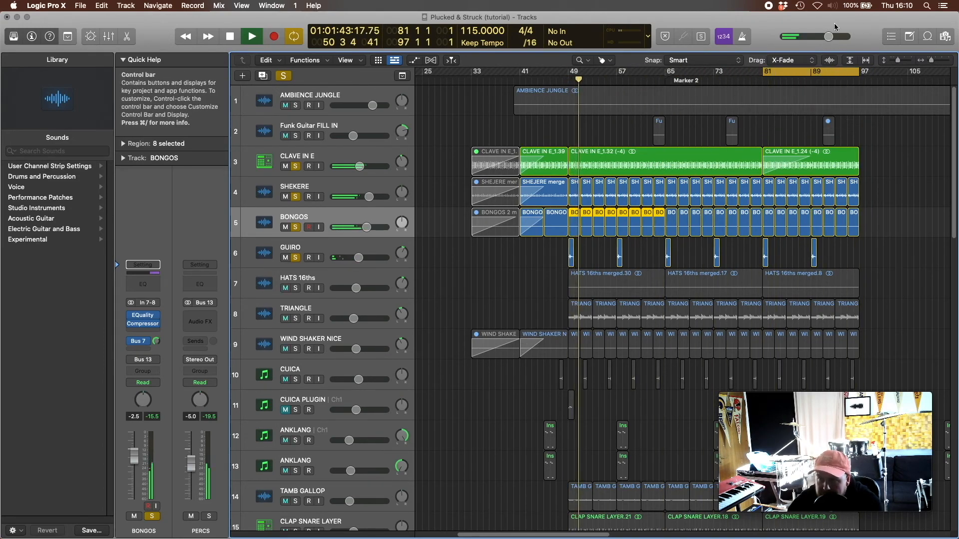
# Solo the HATS 16ths track, restart playback from bar 81 and raise the hats' volume to -4.4 dB.
pyautogui.click(295, 288)
pyautogui.press('space')
pyautogui.press('space')
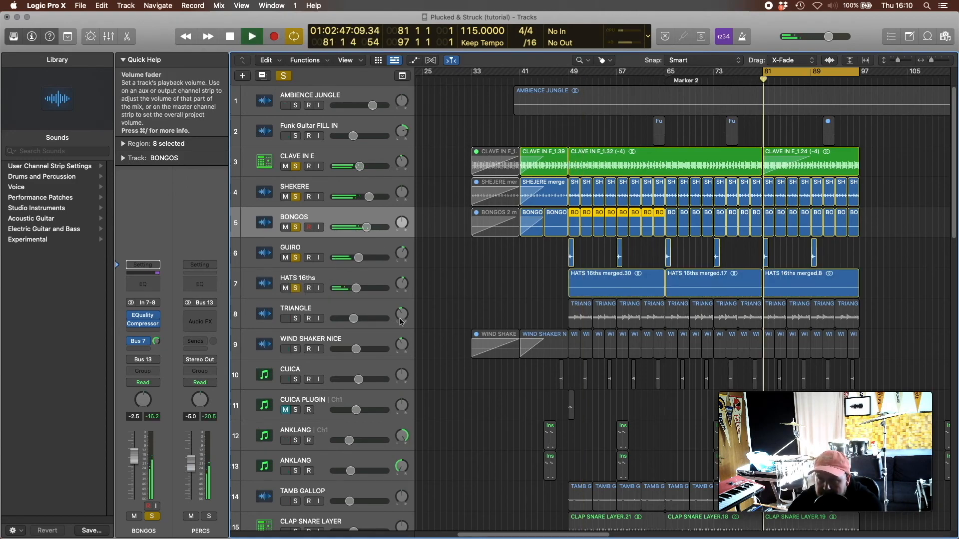
pyautogui.click(321, 280)
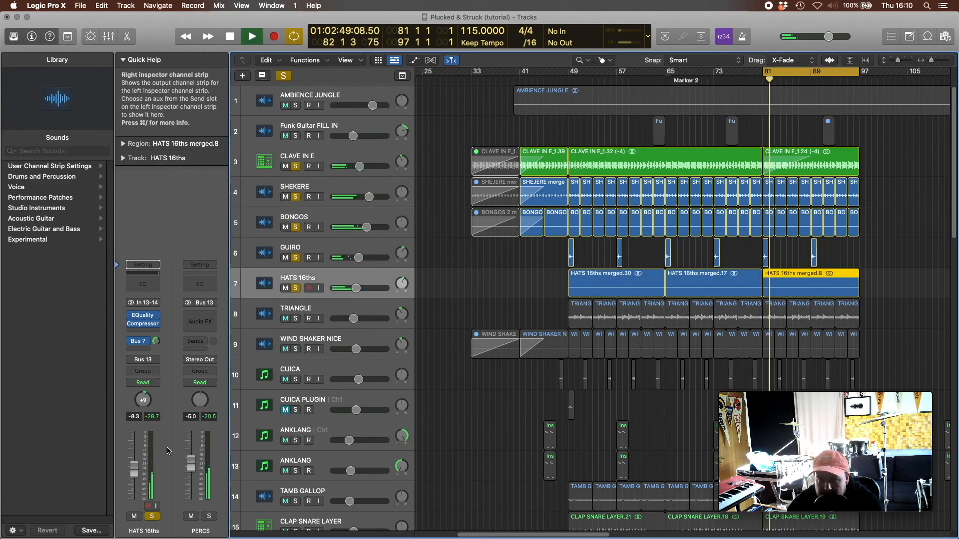
pyautogui.moveTo(134, 471); pyautogui.dragTo(135, 461)
# Add the TRIANGLE and WIND SHAKER NICE tracks to the solo one after another, selecting each track.
pyautogui.click(296, 319)
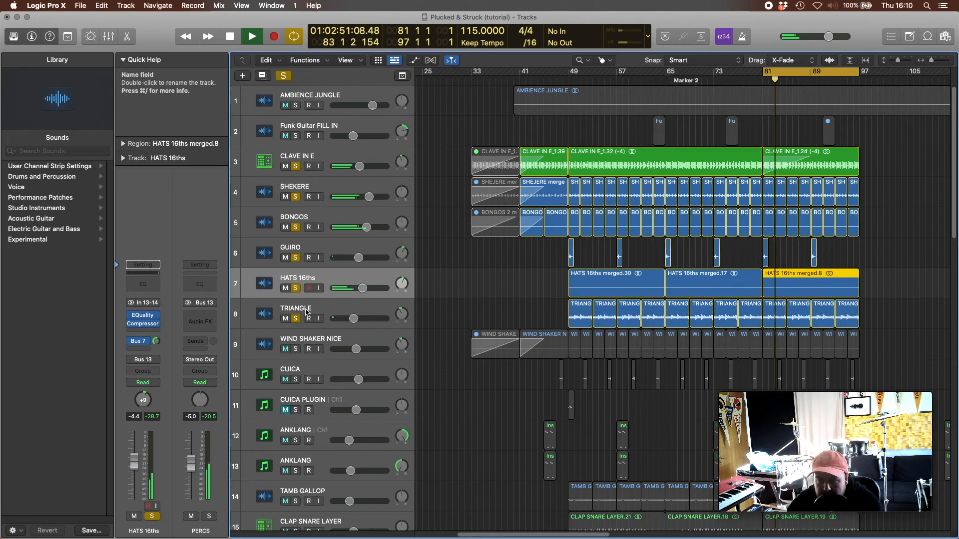
pyautogui.click(305, 311)
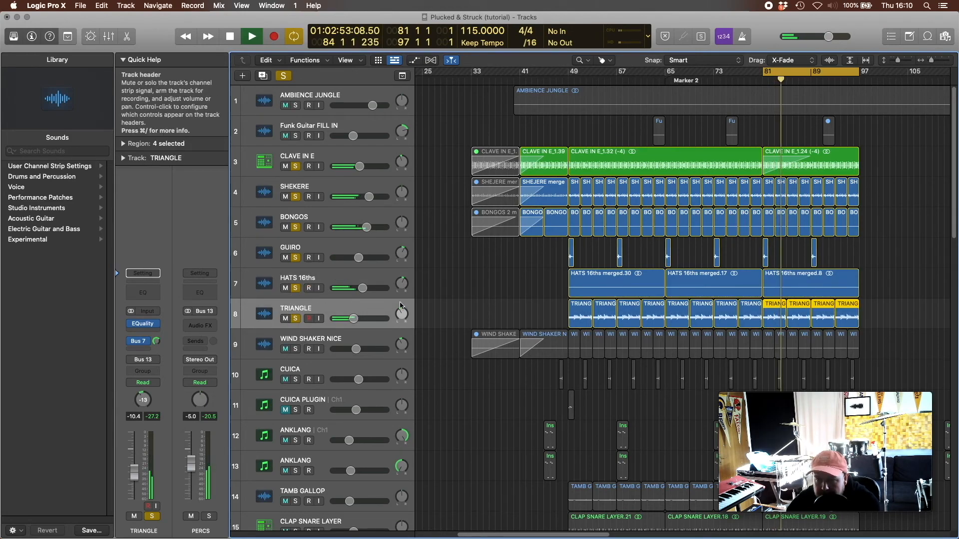
pyautogui.click(296, 349)
pyautogui.click(295, 338)
pyautogui.scroll(-2, 325, 355)
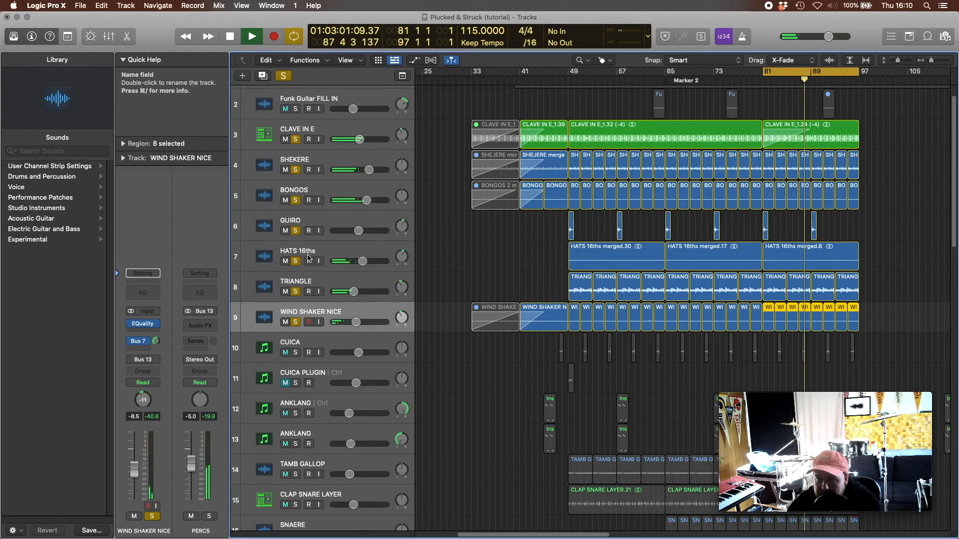
# Stop playback and solo only the CUICA track.
pyautogui.press('space')
pyautogui.hotkey('ctrl', 's')
pyautogui.click(296, 352)
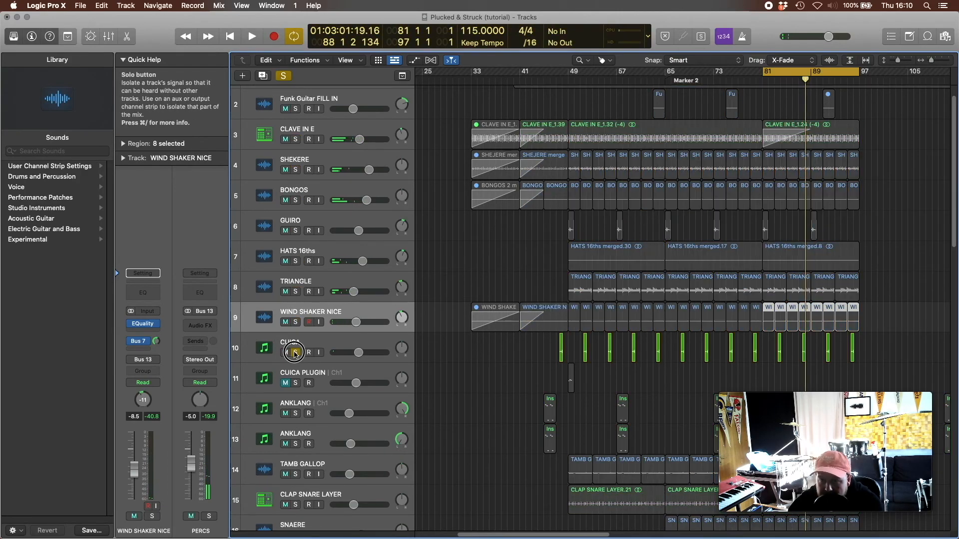
# Set the cycle range from bar 79 beat 3 to bar 83, starting at the CUICA.62 region.
pyautogui.moveTo(741, 365); pyautogui.dragTo(808, 296)
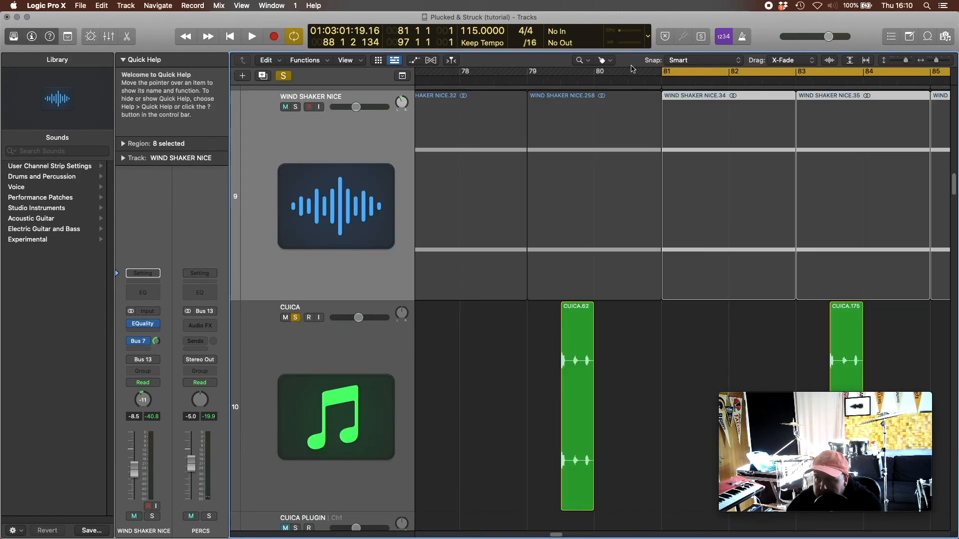
pyautogui.moveTo(560, 73); pyautogui.dragTo(804, 68)
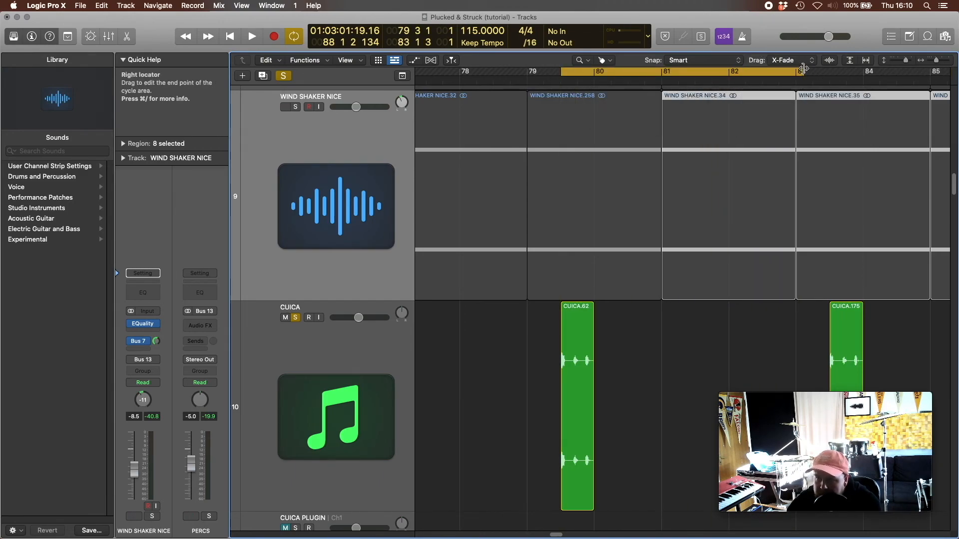
# Switch to the Pointer Tool and select the CUICA track.
pyautogui.press('t')
pyautogui.press('t')
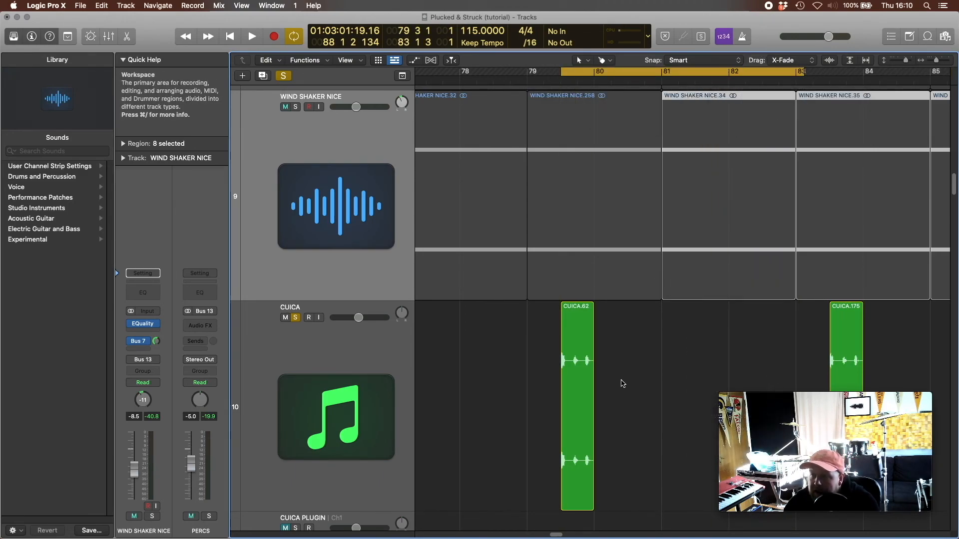
pyautogui.click(306, 374)
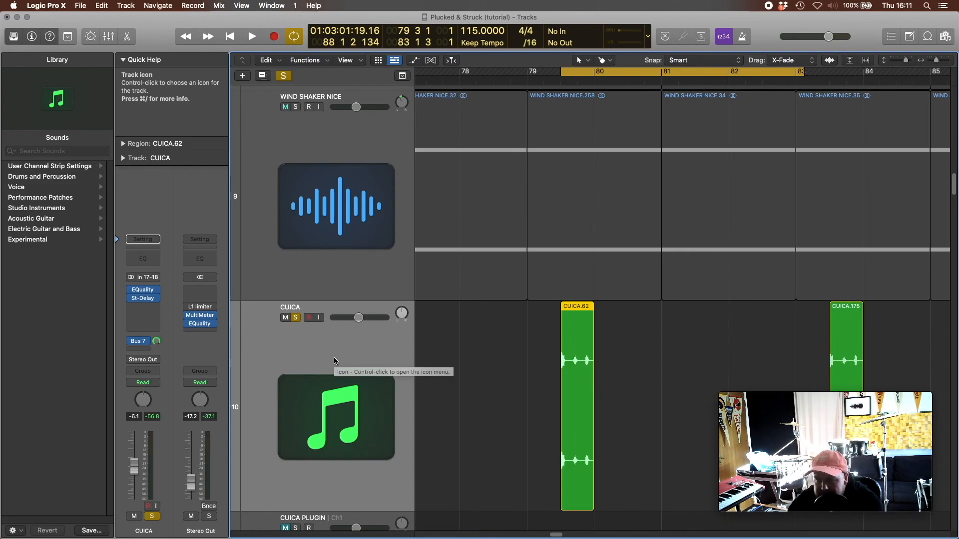
# Play the soloed CUICA track, switch to the Zoom Tool, and inspect the track's EQuality and Stereo Delay plug-ins, closing both windows.
pyautogui.press('space')
pyautogui.press('t')
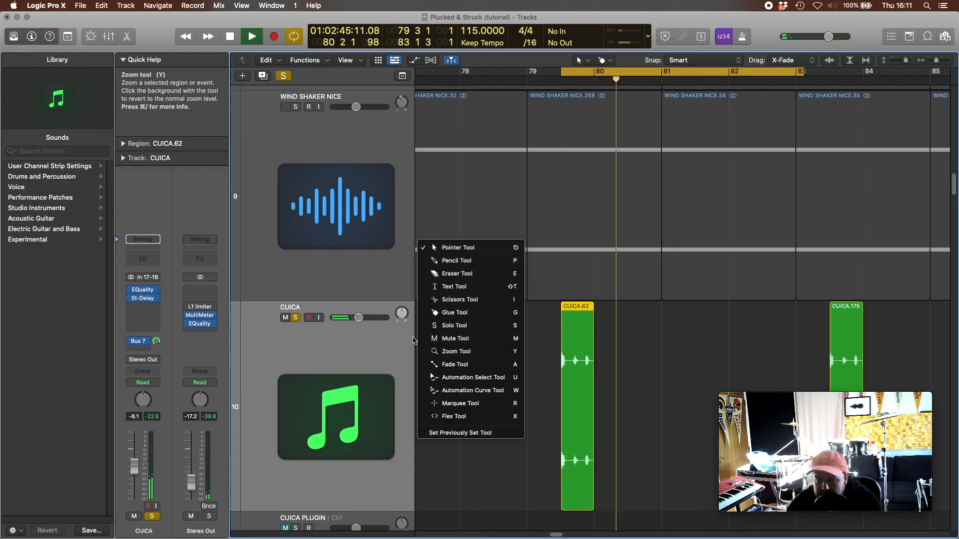
pyautogui.click(452, 350)
pyautogui.click(143, 290)
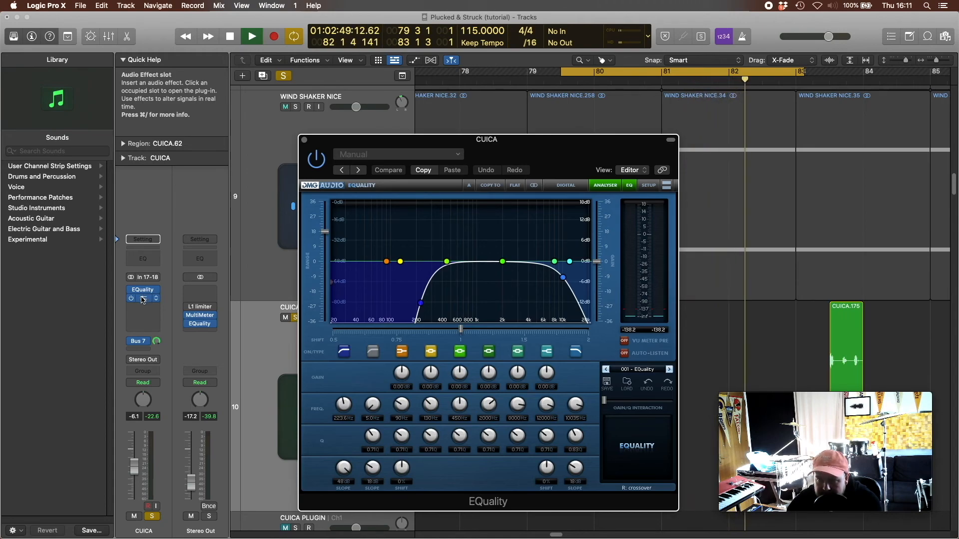
pyautogui.click(142, 300)
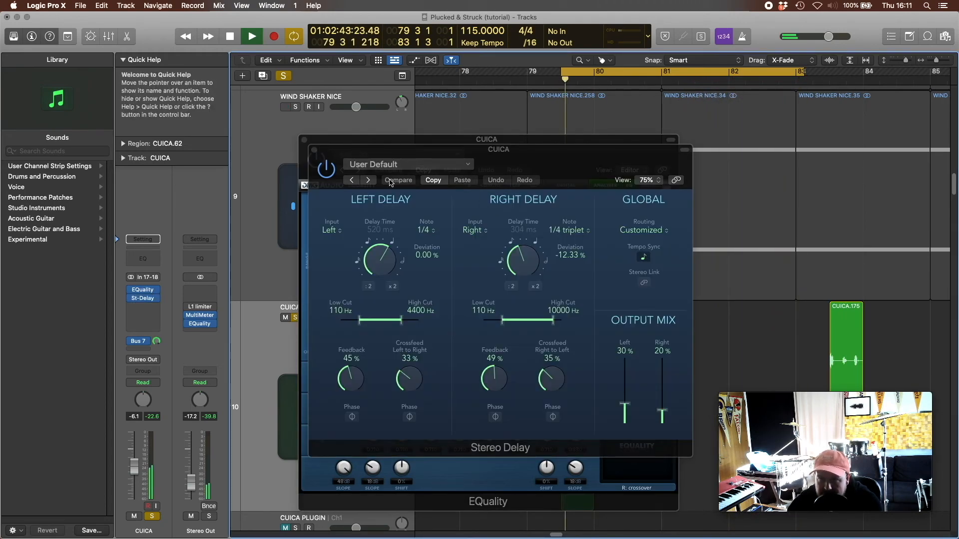
pyautogui.click(314, 150)
pyautogui.click(304, 140)
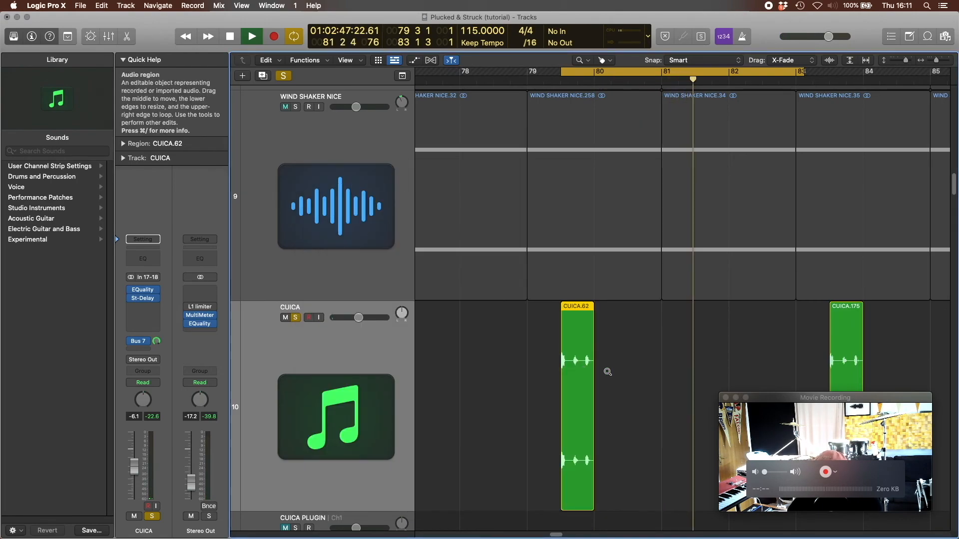
# Add the tracks above CUICA up to Funk Guitar FILL IN to the solo and set the cycle range from bar 81 to bar 97.
pyautogui.keyDown('ctrl'); pyautogui.keyDown('alt'); pyautogui.click(608, 370); pyautogui.keyUp('alt'); pyautogui.keyUp('ctrl')
pyautogui.moveTo(295, 322); pyautogui.dragTo(296, 109)
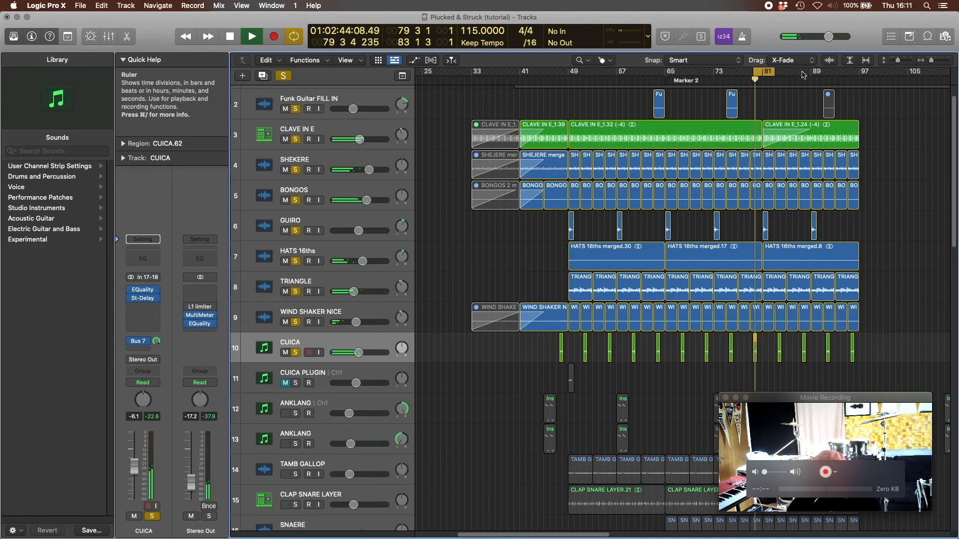
pyautogui.moveTo(773, 71); pyautogui.dragTo(862, 71)
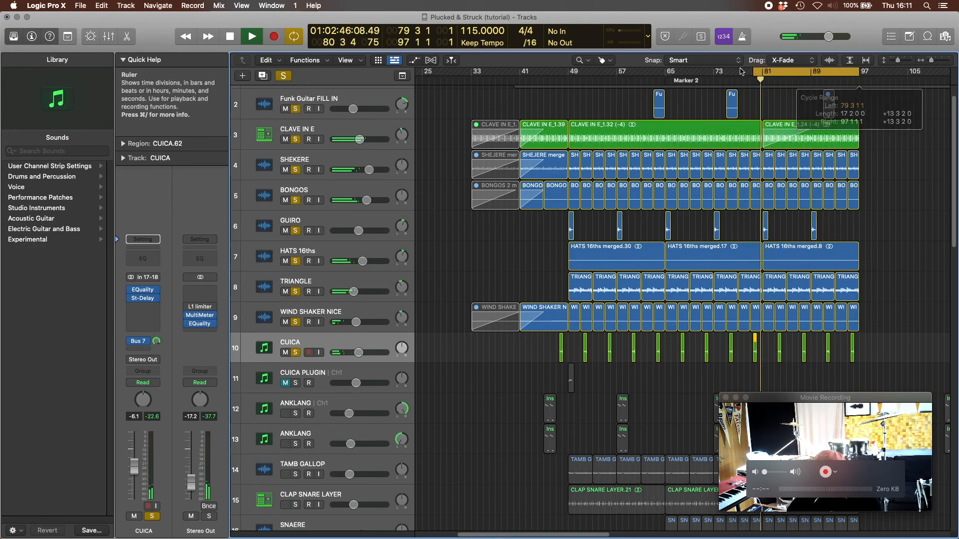
pyautogui.moveTo(755, 71); pyautogui.dragTo(763, 71)
pyautogui.scroll(-5, 301, 272)
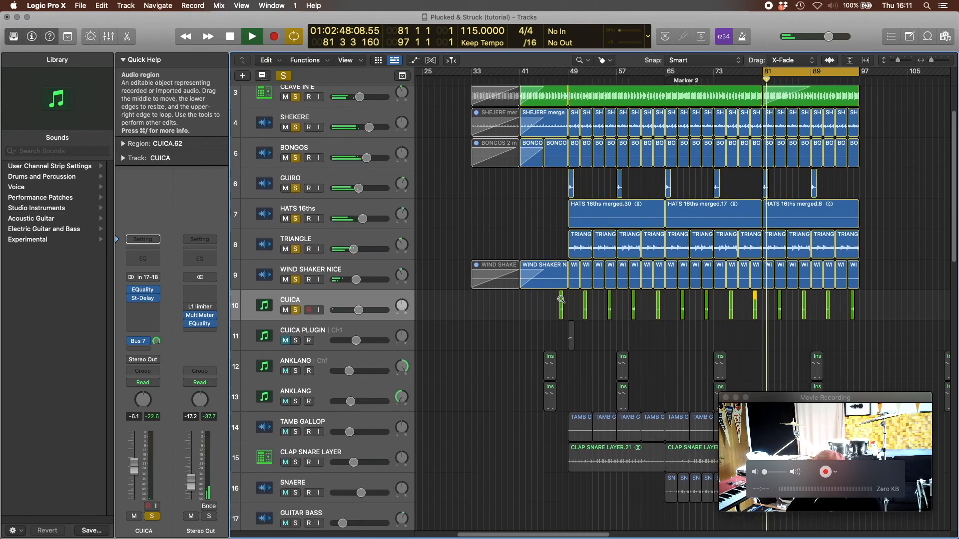
# Stop playback and solo only the two ANKLANG tracks.
pyautogui.press('space')
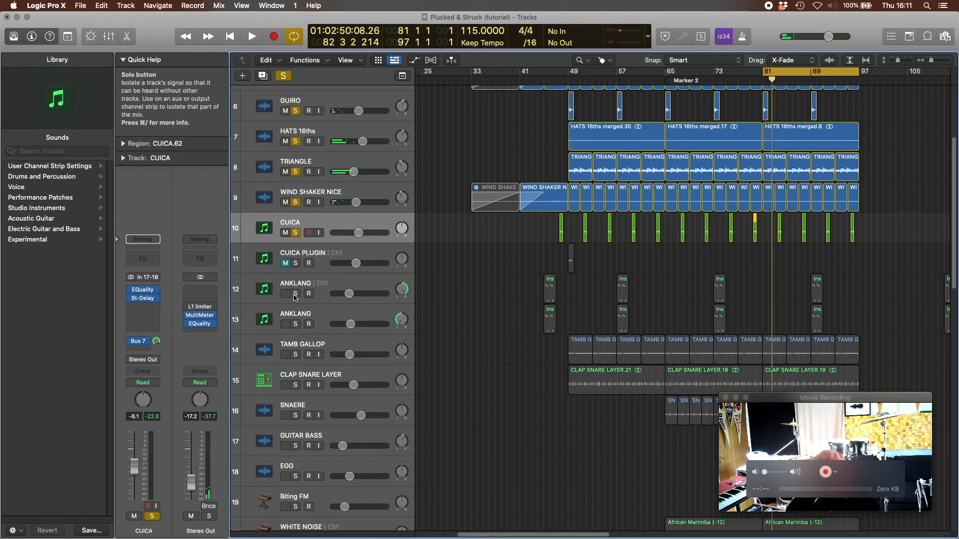
pyautogui.moveTo(295, 295); pyautogui.dragTo(295, 325)
pyautogui.moveTo(296, 233); pyautogui.dragTo(297, 145)
pyautogui.scroll(-8, 828, 271)
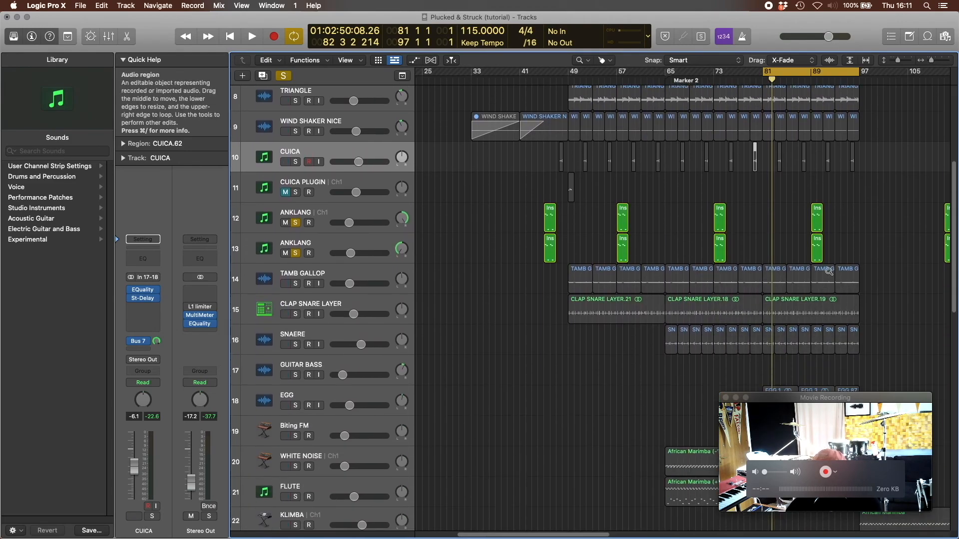
# Set the cycle range from bar 89 to bar 92, starting at the ANKLANG regions.
pyautogui.keyDown('ctrl'); pyautogui.keyDown('alt'); pyautogui.click(802, 273); pyautogui.keyUp('alt'); pyautogui.keyUp('ctrl')
pyautogui.click(541, 75)
pyautogui.moveTo(541, 74); pyautogui.dragTo(738, 75)
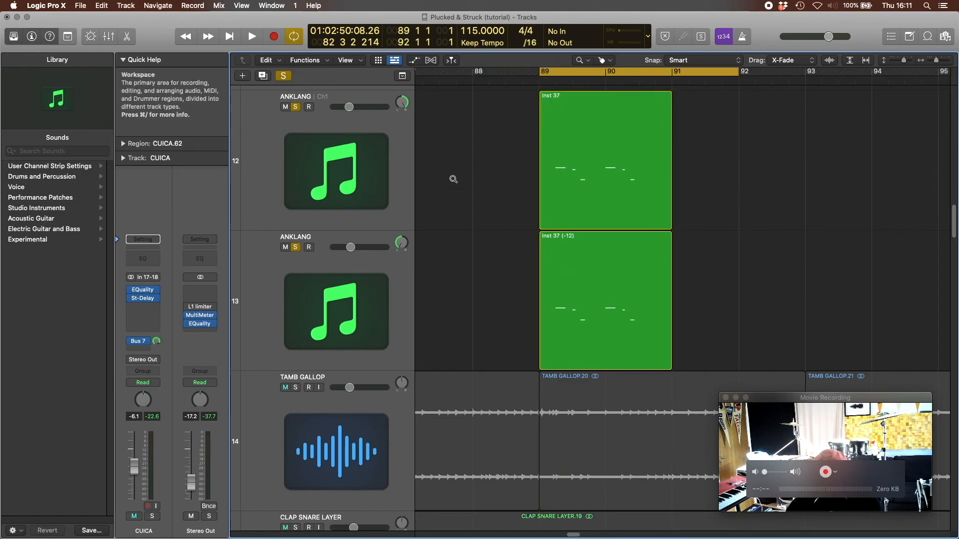
# Select the upper ANKLANG track, switch to the Pointer Tool, and play the soloed ANKLANG parts.
pyautogui.click(311, 165)
pyautogui.press('t')
pyautogui.click(587, 213)
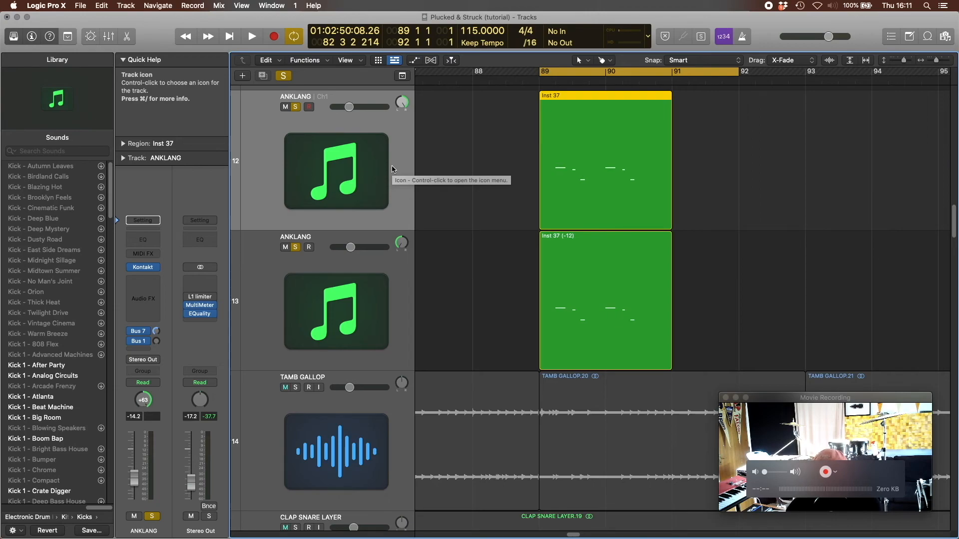
pyautogui.press('space')
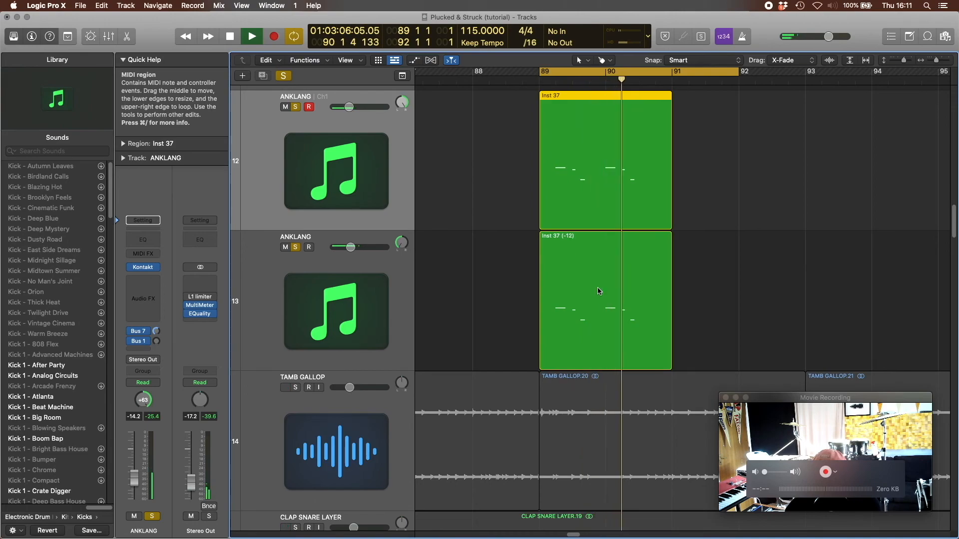
# Switch to the Zoom Tool and set the cycle range from bar 89 to bar 97.
pyautogui.press('t')
pyautogui.click(659, 288)
pyautogui.click(767, 288)
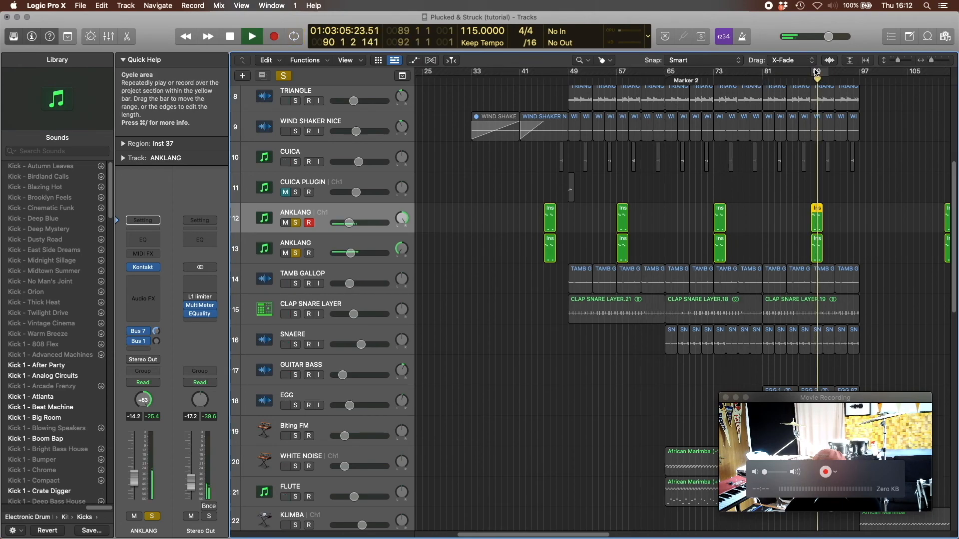
pyautogui.moveTo(827, 71); pyautogui.dragTo(859, 72)
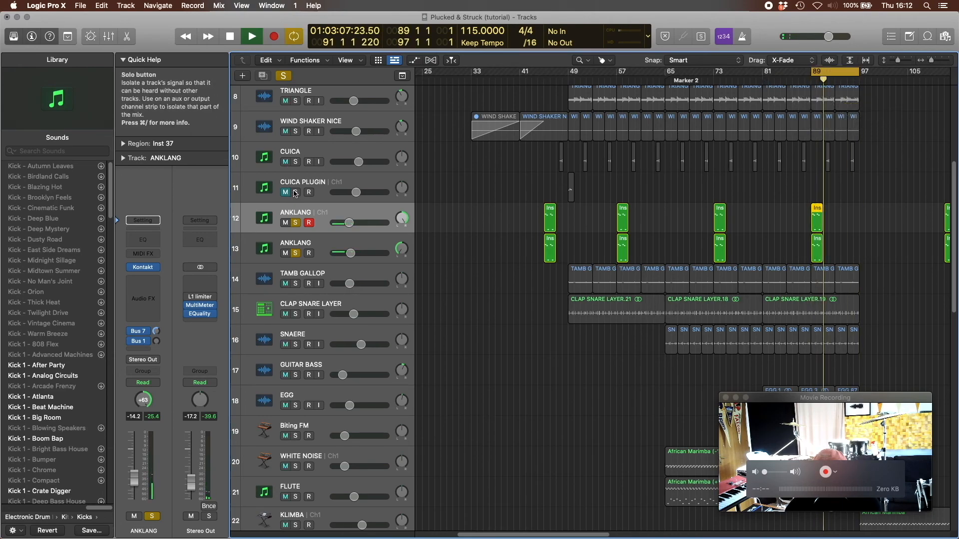
# Add the CUICA PLUGIN track and the percussion tracks above it to the solo.
pyautogui.moveTo(294, 168); pyautogui.dragTo(295, 245)
pyautogui.moveTo(294, 104); pyautogui.dragTo(295, 104)
pyautogui.scroll(-5, 779, 294)
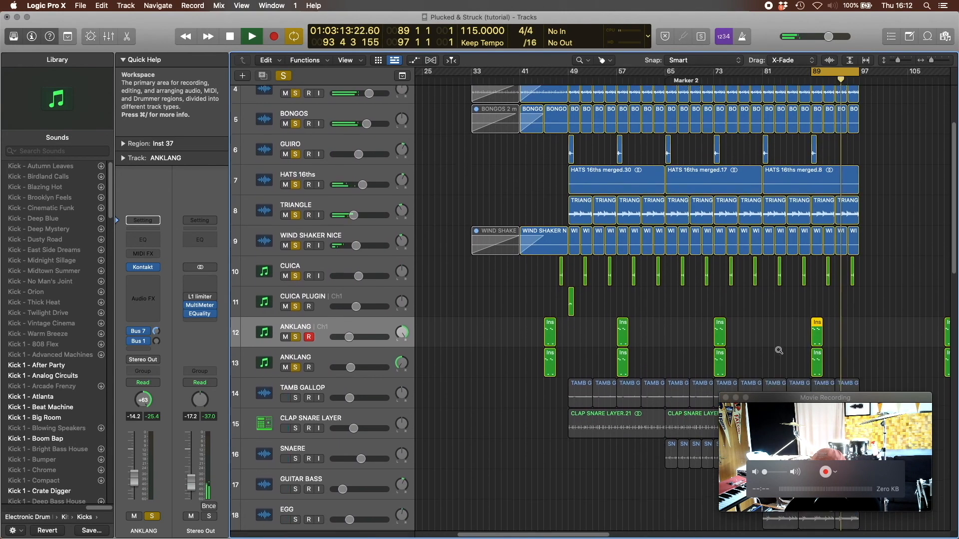
# Add the TAMB GALLOP track to the solo and select it.
pyautogui.scroll(-2, 787, 289)
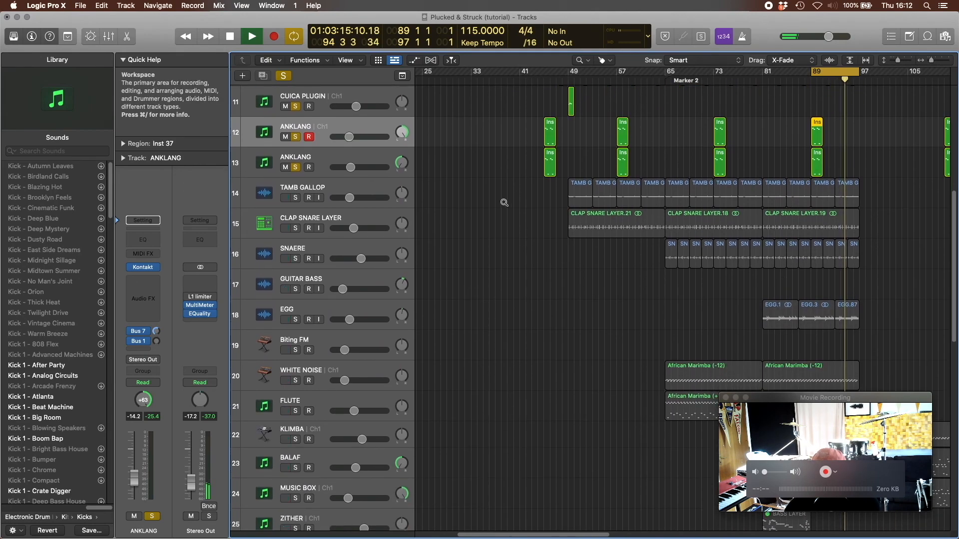
pyautogui.click(295, 198)
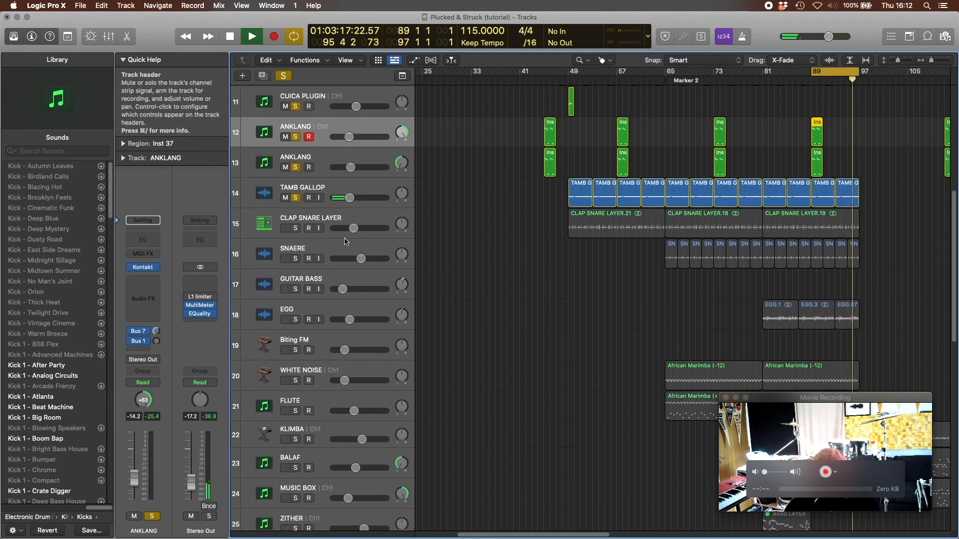
pyautogui.click(326, 190)
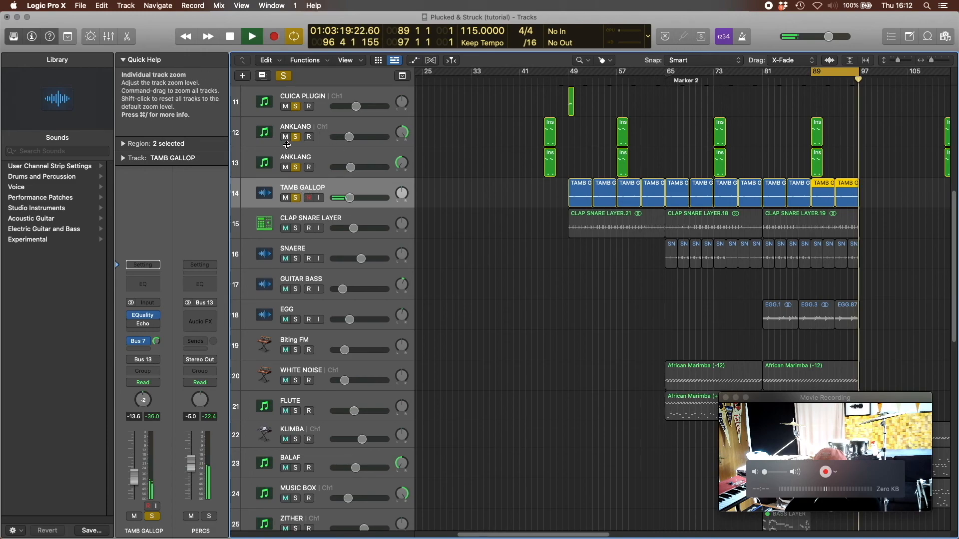
# Clear all existing solos, stop playback, and solo only the CLAP SNARE LAYER track.
pyautogui.click(295, 229)
pyautogui.click(284, 76)
pyautogui.press('space')
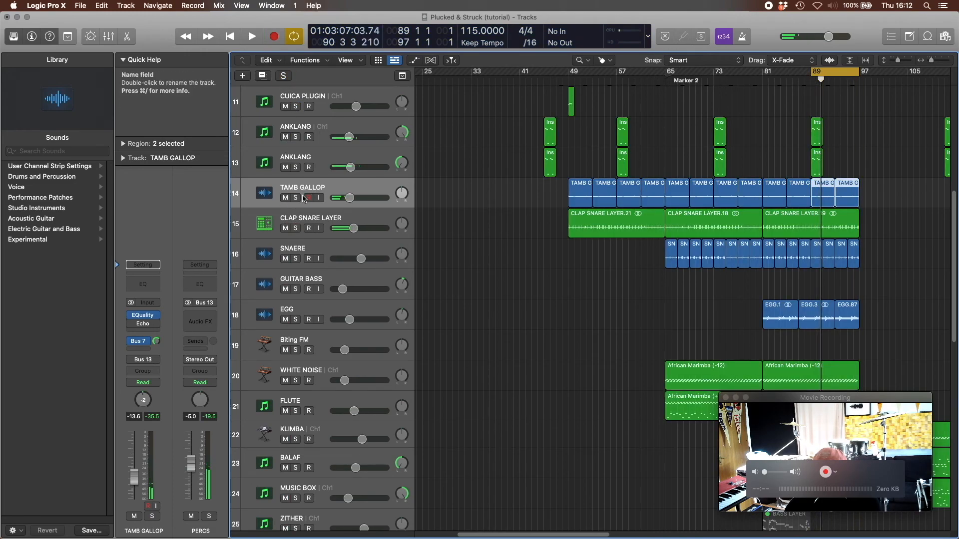
pyautogui.click(295, 228)
pyautogui.moveTo(788, 256); pyautogui.dragTo(904, 181)
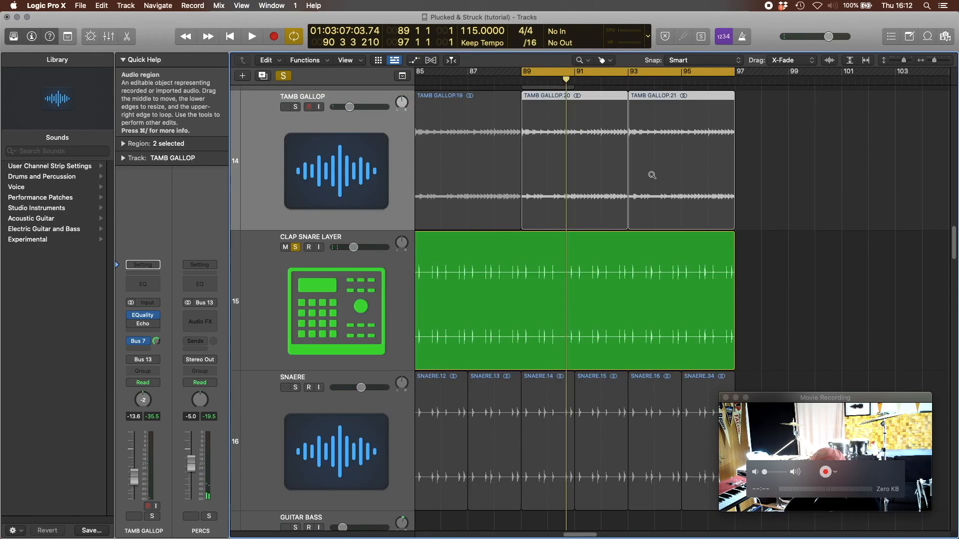
# Play the CLAP SNARE LAYER track, select it with the Pointer Tool, and review its Space Designer plug-in, closing the window.
pyautogui.press('space')
pyautogui.press('t')
pyautogui.click(652, 174)
pyautogui.click(314, 299)
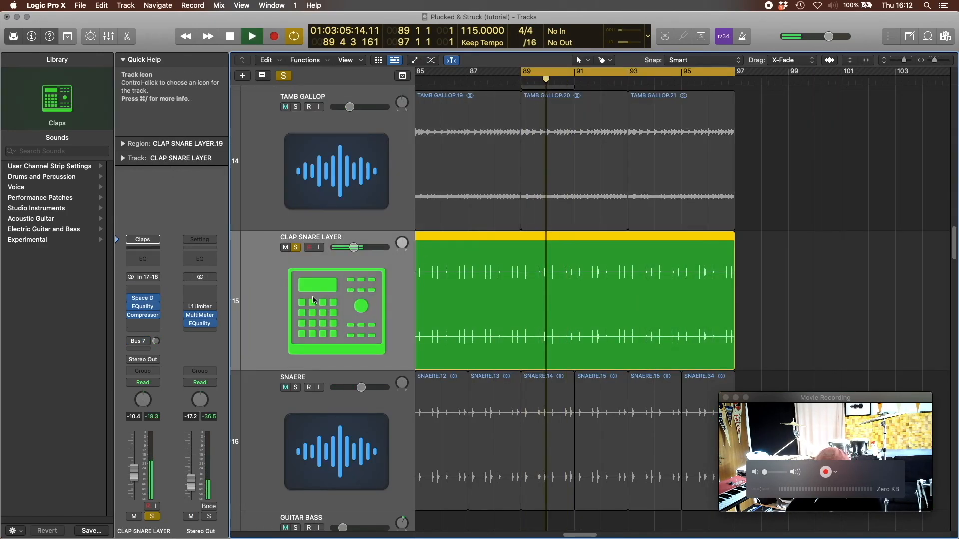
pyautogui.click(148, 300)
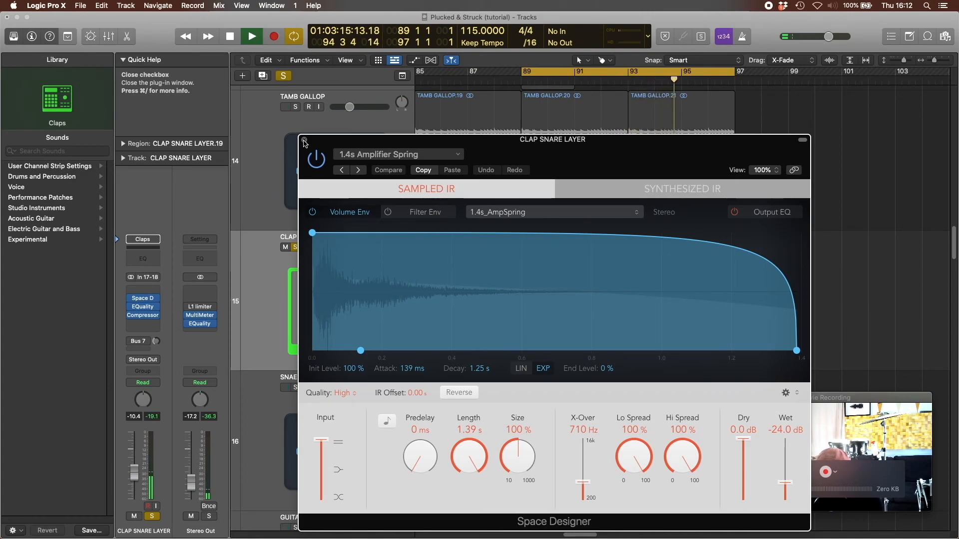
pyautogui.click(305, 142)
# Switch back to the Zoom Tool and stop playback.
pyautogui.press('Escape')
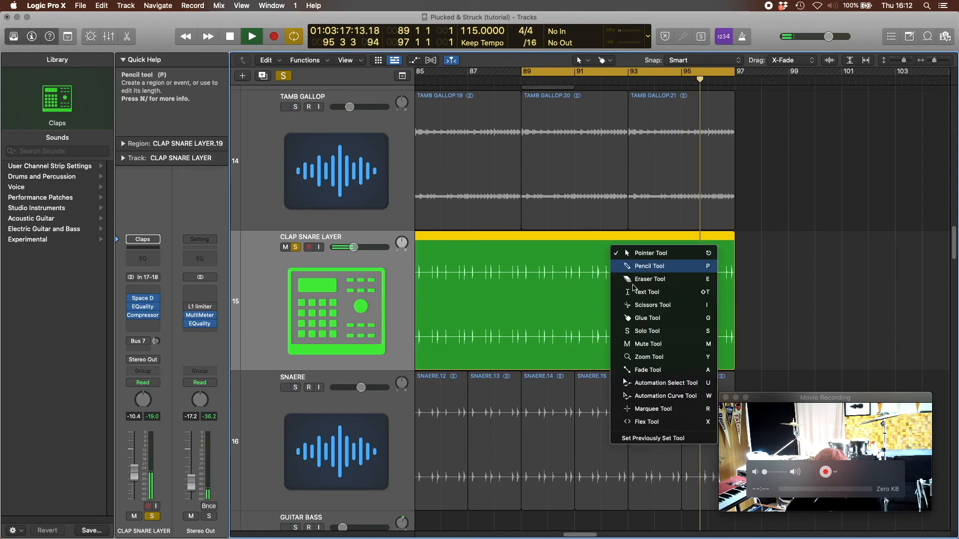
pyautogui.click(685, 363)
pyautogui.press('space')
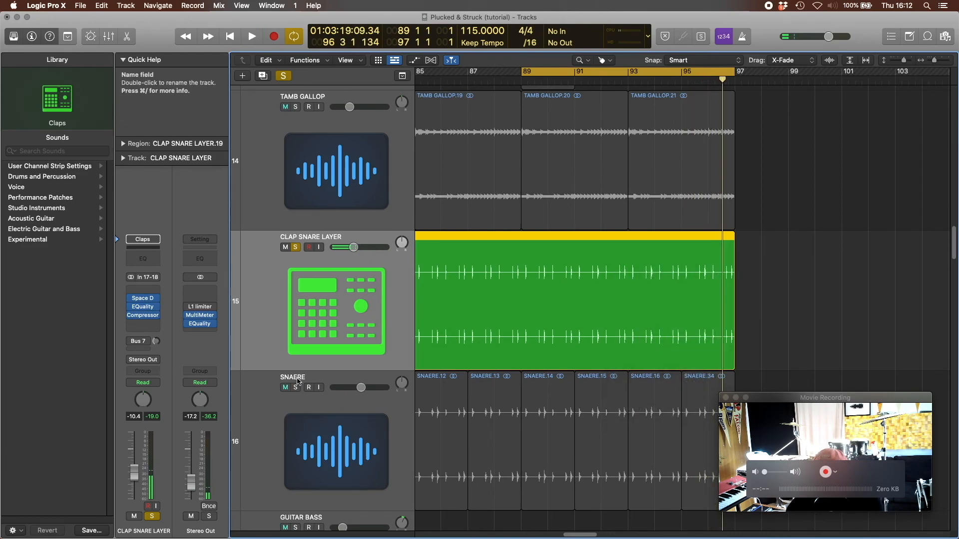
# Solo and select the SNAERE track, show the track automation, and switch to the Pointer Tool.
pyautogui.click(320, 424)
pyautogui.press('a')
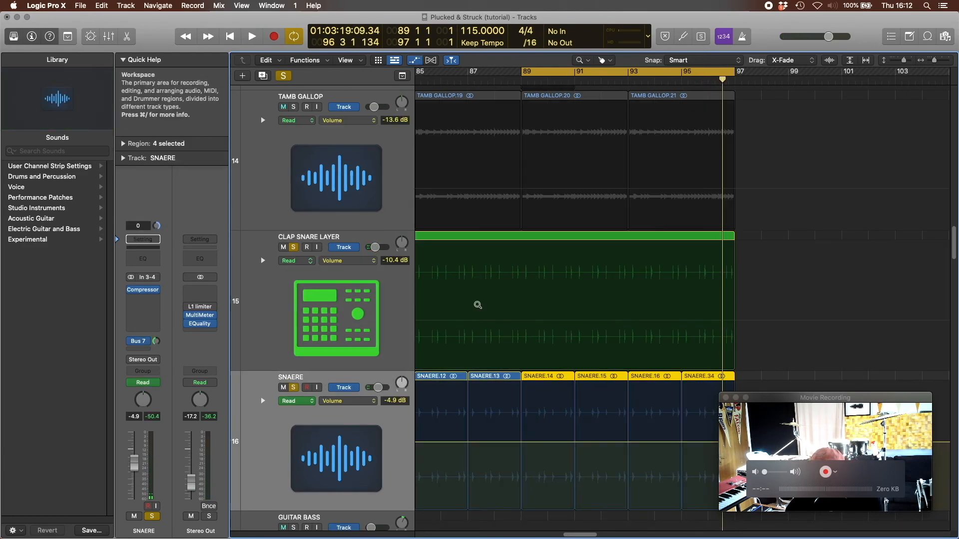
pyautogui.click(612, 447)
pyautogui.press('t')
pyautogui.press('t')
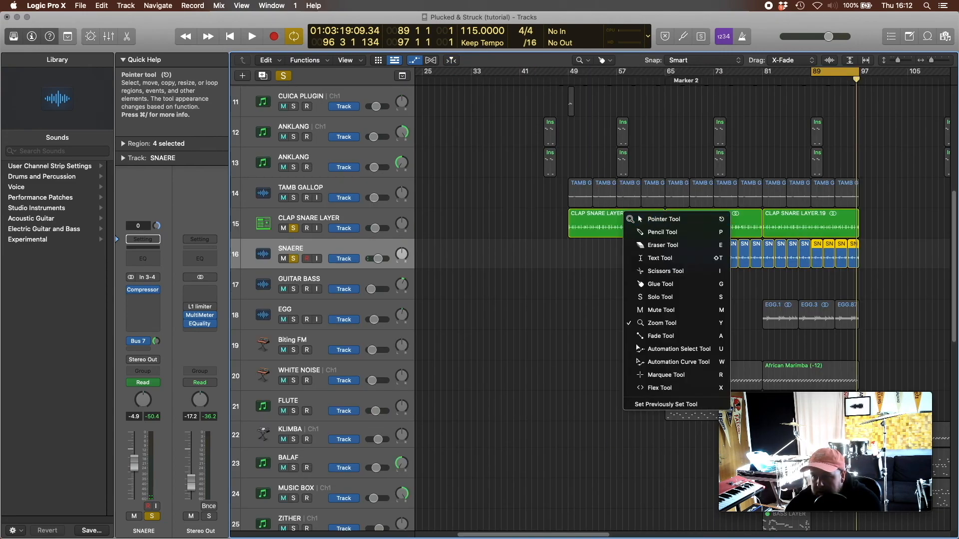
pyautogui.press('a')
# Take CLAP SNARE LAYER out of the solo and delete the SNAERE track's Volume automation points.
pyautogui.moveTo(861, 268); pyautogui.dragTo(411, 263)
pyautogui.moveTo(508, 268); pyautogui.dragTo(406, 259)
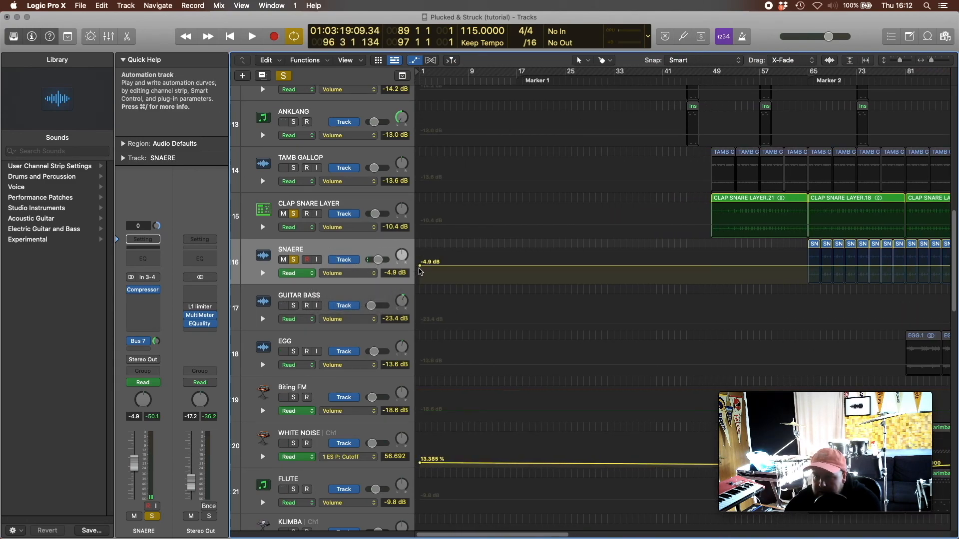
pyautogui.click(294, 214)
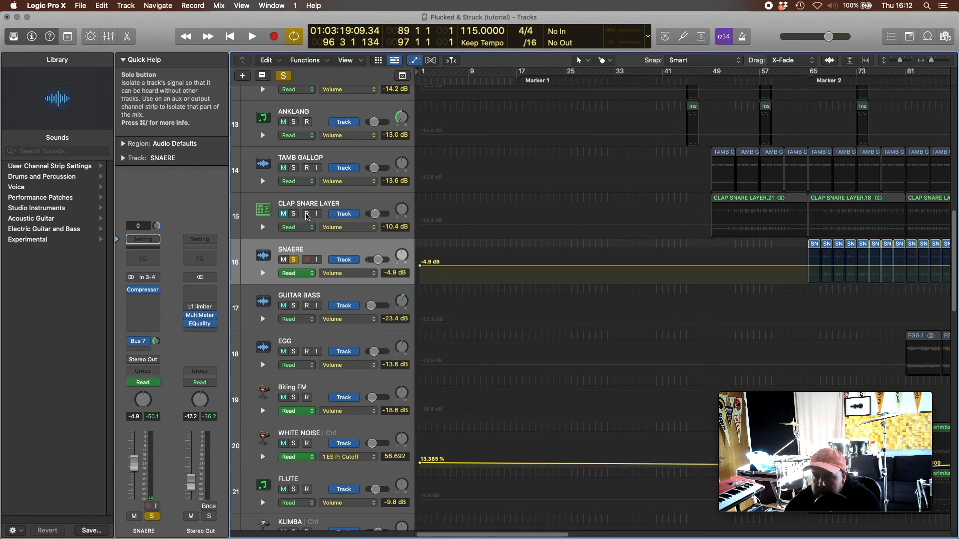
pyautogui.moveTo(932, 61); pyautogui.dragTo(929, 61)
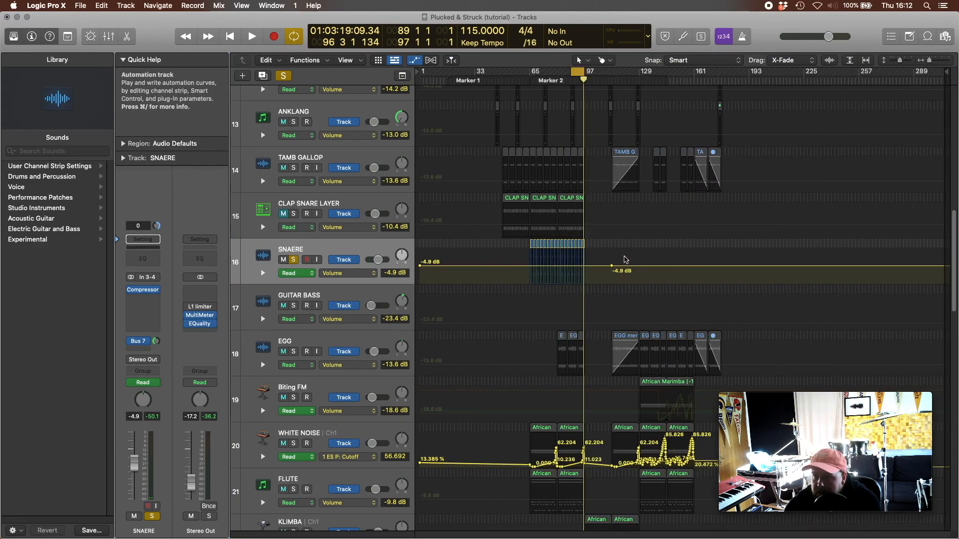
pyautogui.click(612, 266)
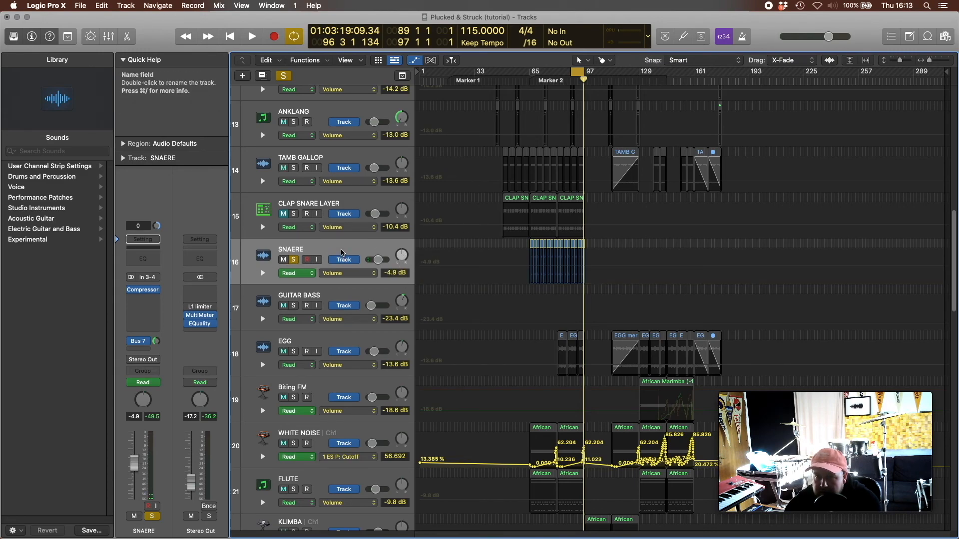
# Start playback and raise the SNAERE track's volume to -0.2 dB.
pyautogui.click(133, 460)
pyautogui.press('space')
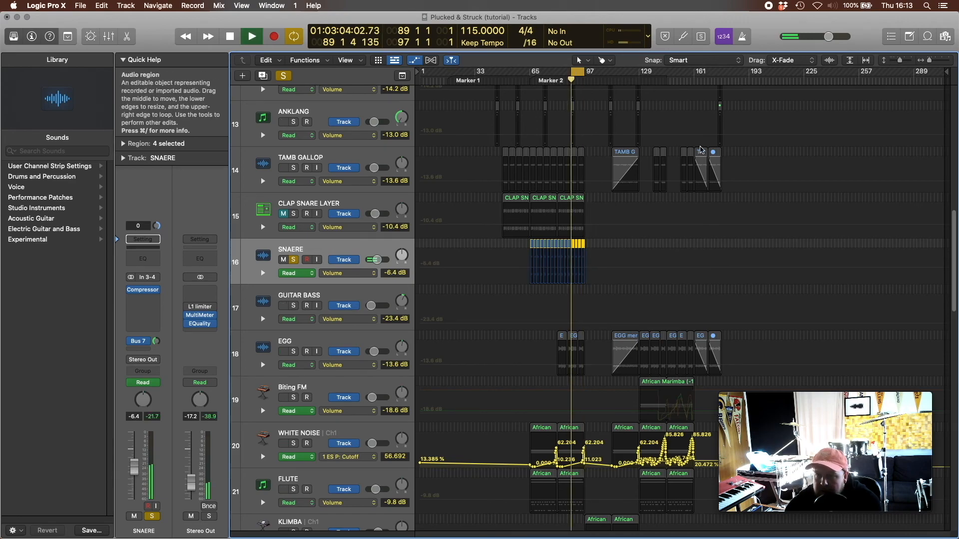
pyautogui.moveTo(135, 469); pyautogui.dragTo(141, 433)
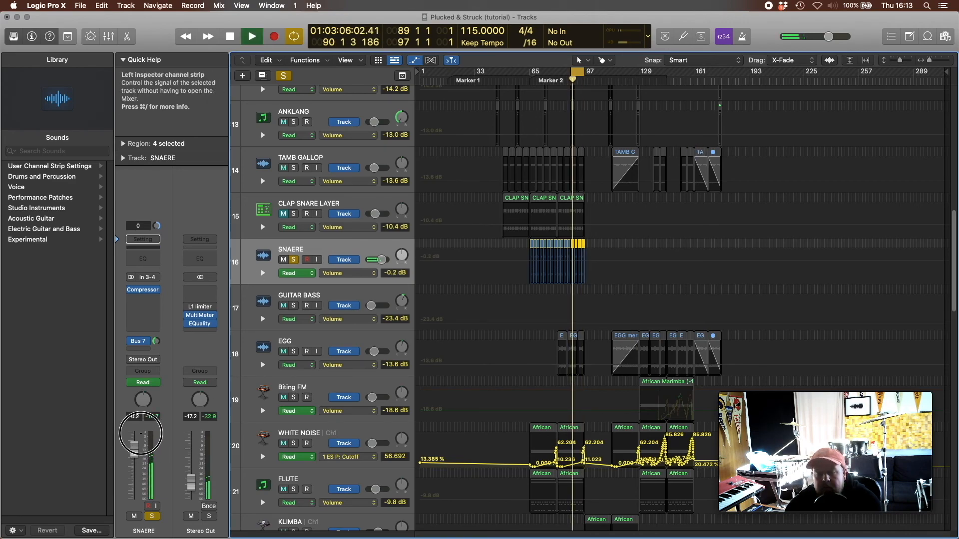
# Add CLAP SNARE LAYER to the solo and lower the SNAERE track's volume to -10.0 dB.
pyautogui.click(294, 213)
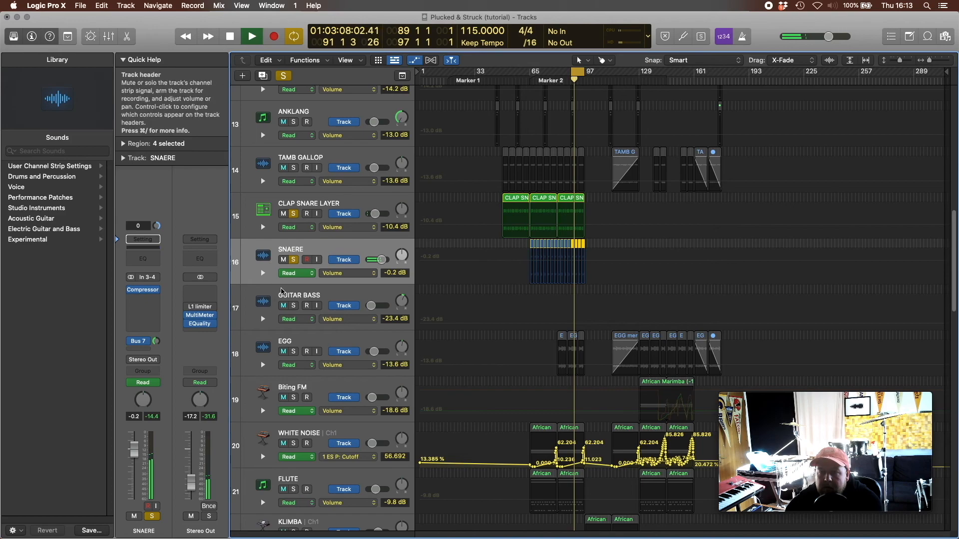
pyautogui.moveTo(135, 450); pyautogui.dragTo(154, 507)
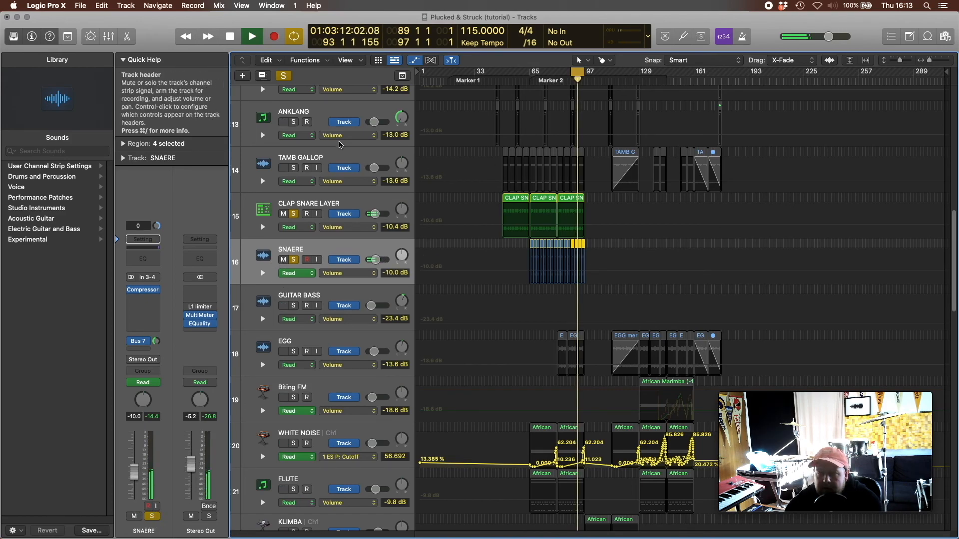
# Hide the track automation and add every track from TAMB GALLOP up to AMBIENCE JUNGLE to the solo.
pyautogui.press('a')
pyautogui.moveTo(298, 199); pyautogui.dragTo(299, 69)
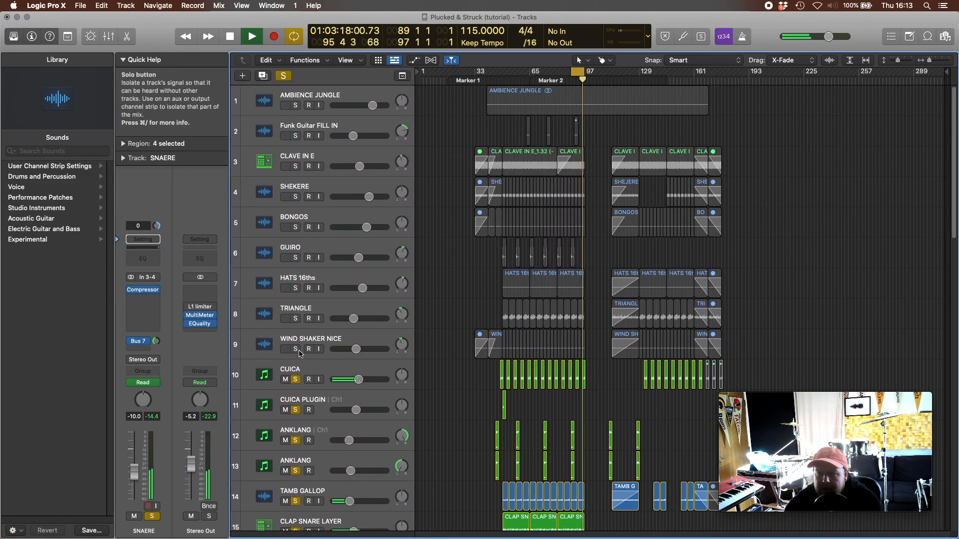
pyautogui.moveTo(297, 351); pyautogui.dragTo(295, 105)
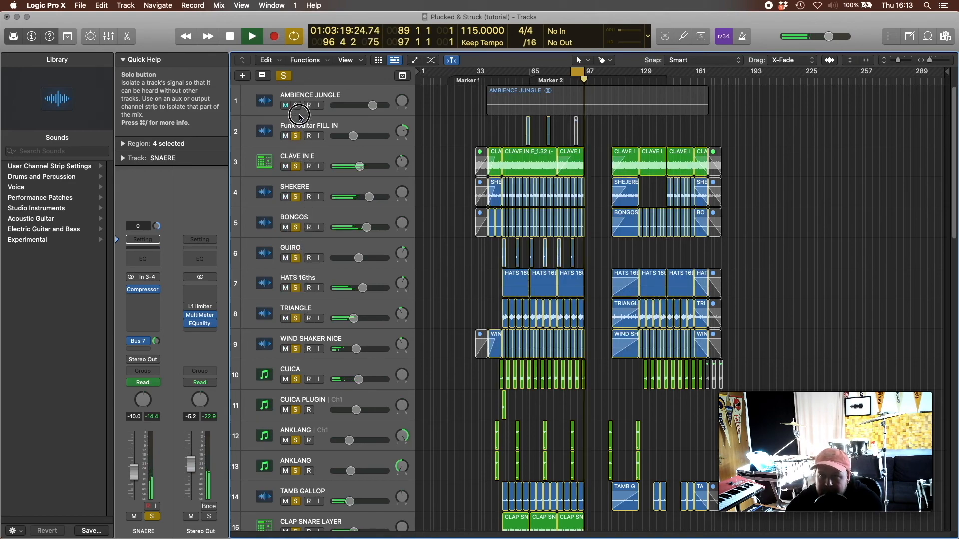
# Switch to the Zoom Tool and add the EGG track to the soloed percussion.
pyautogui.press('t')
pyautogui.click(593, 267)
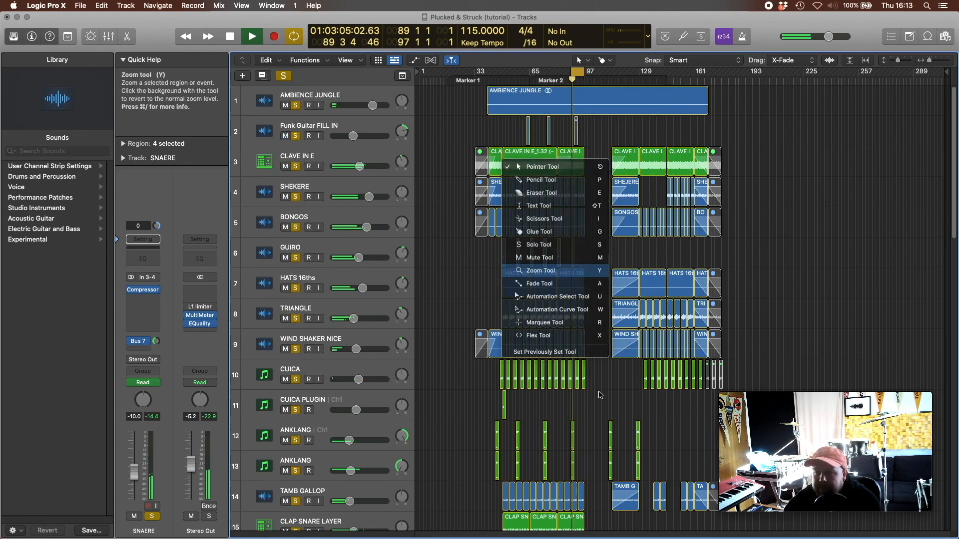
pyautogui.scroll(-5, 597, 397)
pyautogui.scroll(-10, 588, 406)
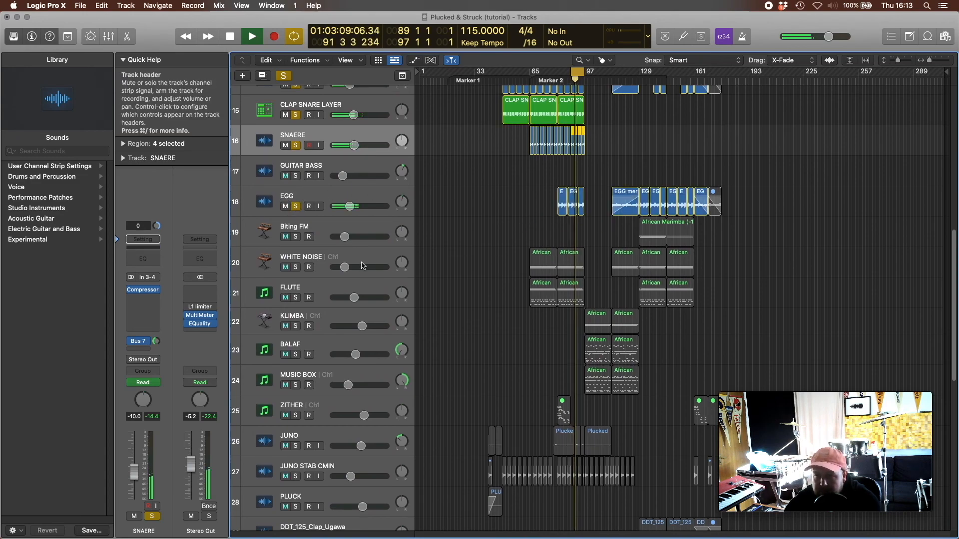
# Stop playback, clear the percussion solos, and solo only the WHITE NOISE track.
pyautogui.click(285, 76)
pyautogui.press('space')
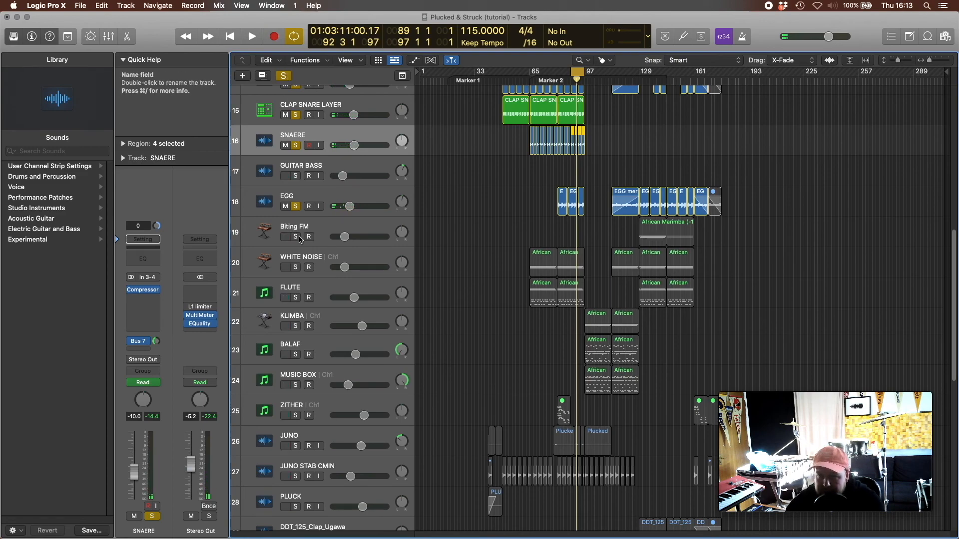
pyautogui.click(283, 76)
pyautogui.click(298, 267)
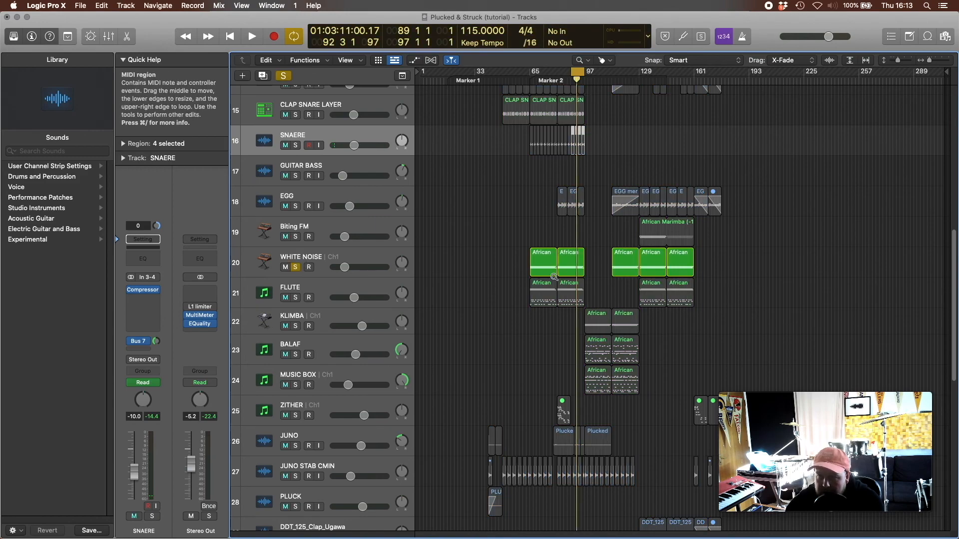
# Set the cycle area to bars 81 to 97, select the WHITE NOISE track, and start playback.
pyautogui.press('z')
pyautogui.moveTo(543, 75); pyautogui.dragTo(864, 76)
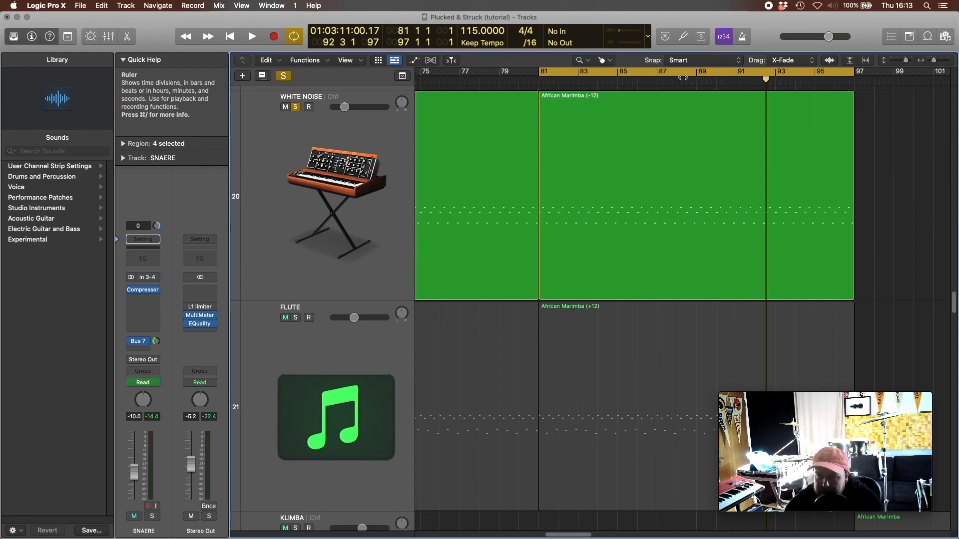
pyautogui.click(372, 163)
pyautogui.doubleClick(708, 80)
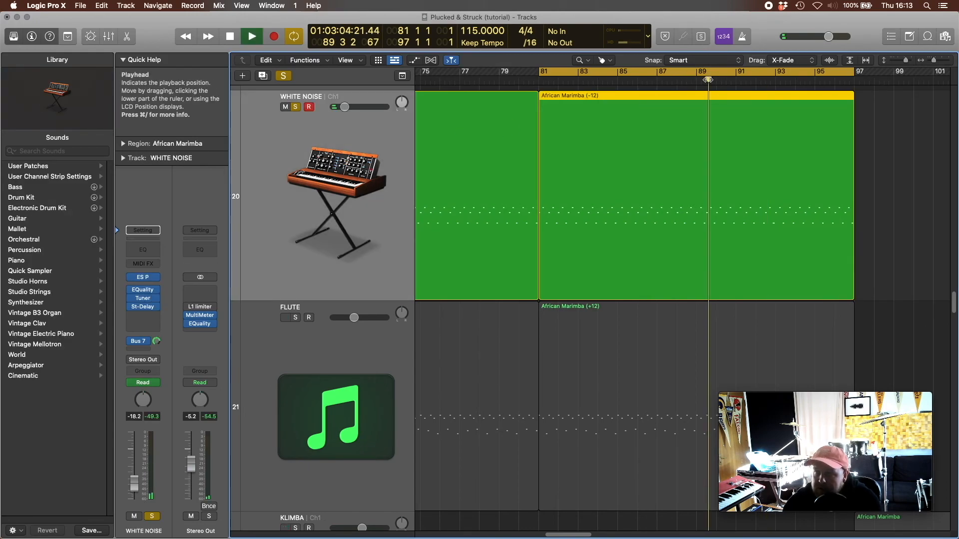
pyautogui.press('z')
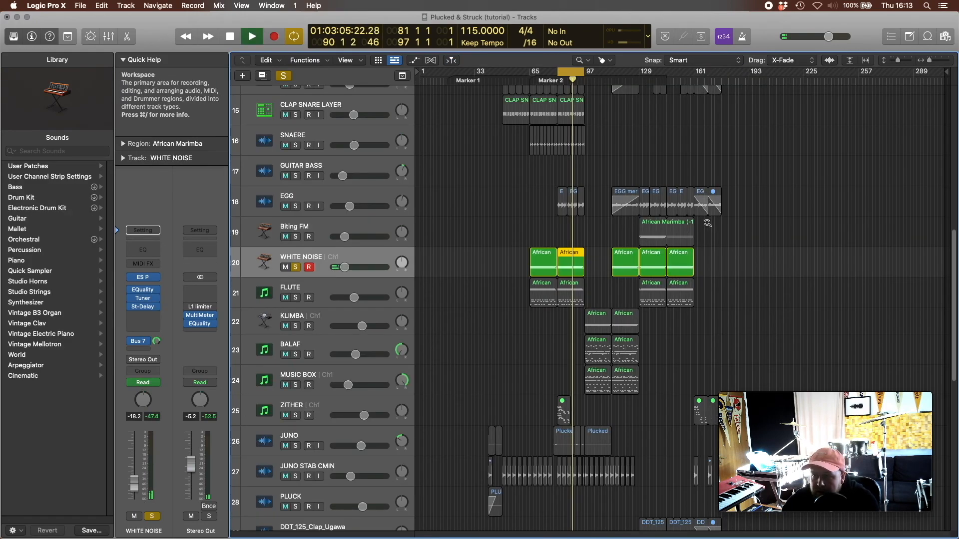
# Review the WHITE NOISE track's Stereo Delay settings and inspect its African Marimba region up close.
pyautogui.click(142, 306)
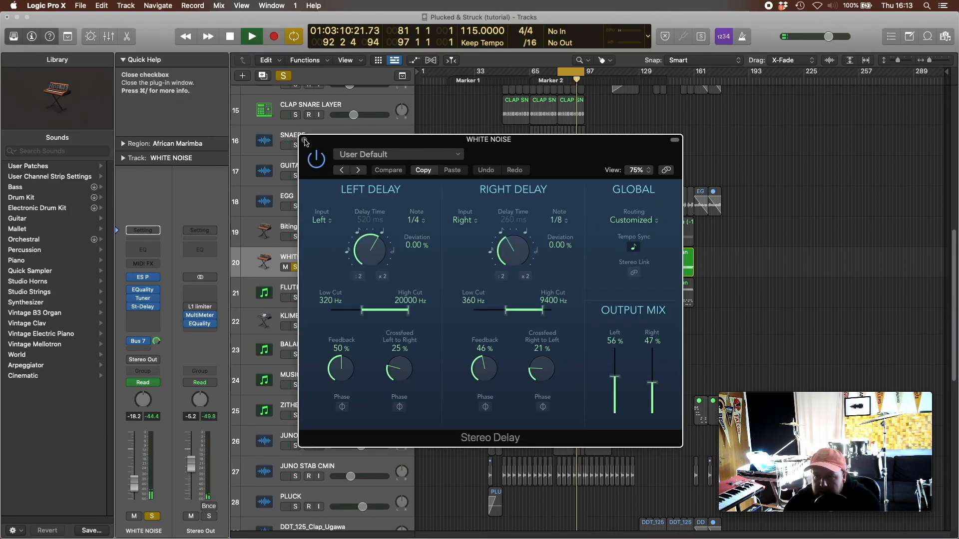
pyautogui.click(305, 141)
pyautogui.moveTo(547, 303); pyautogui.dragTo(607, 247)
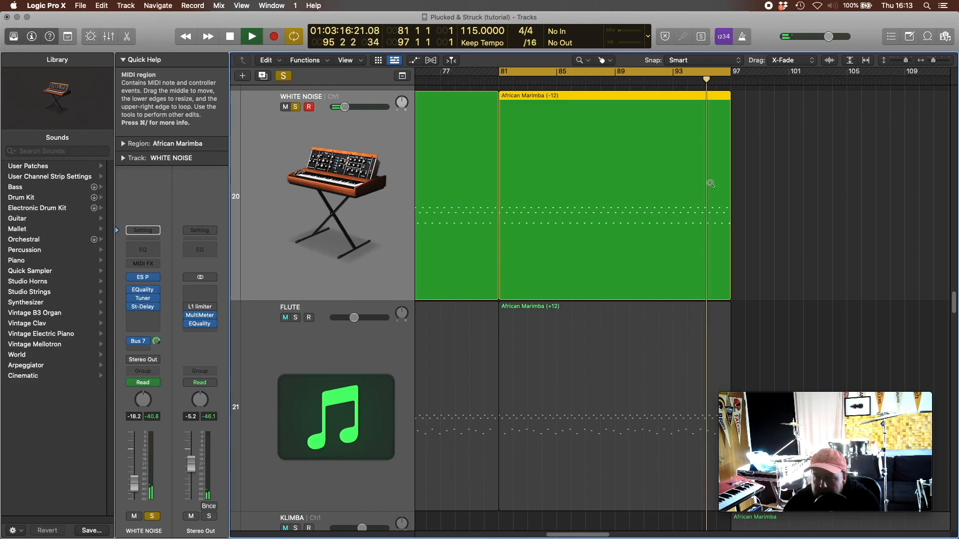
pyautogui.click(682, 245)
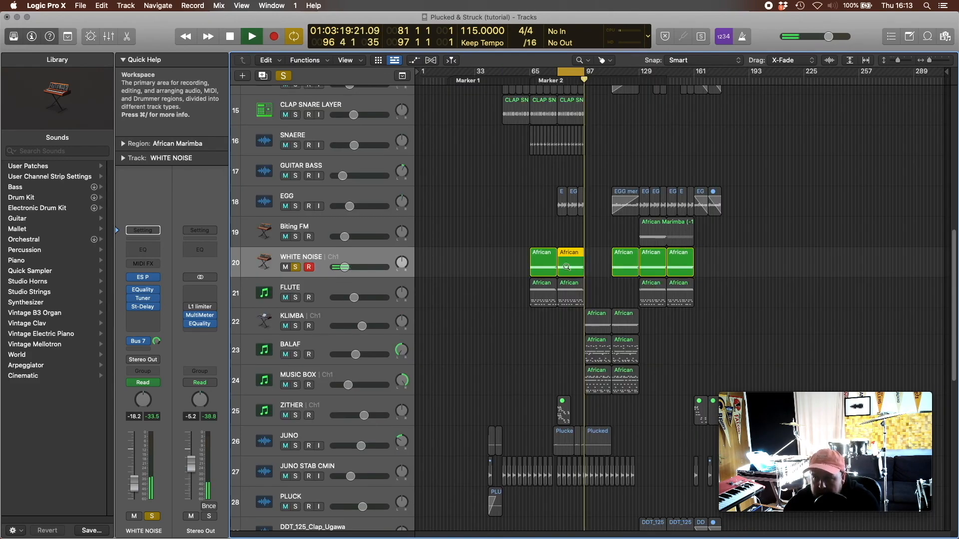
# Add the FLUTE track to the solo, select it, and switch to the Pointer Tool.
pyautogui.click(296, 299)
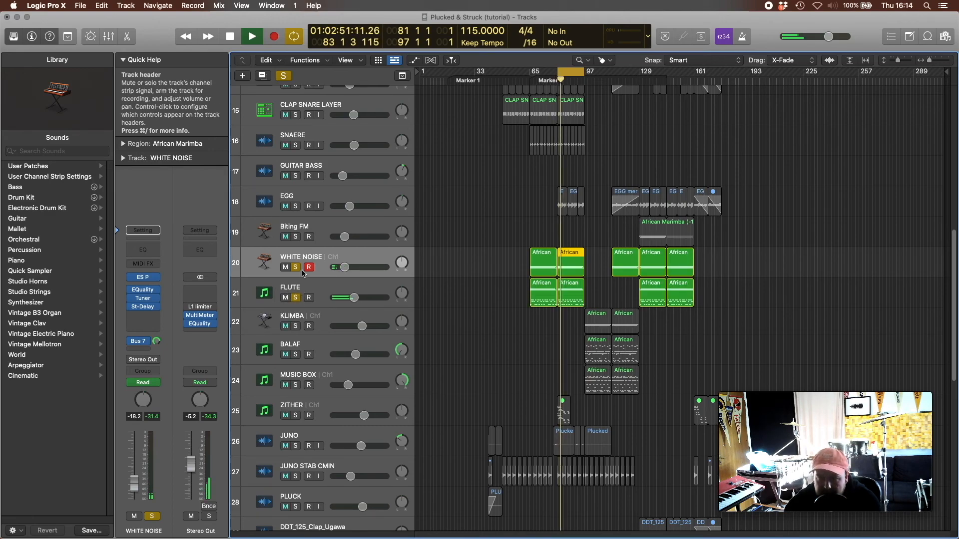
pyautogui.click(318, 280)
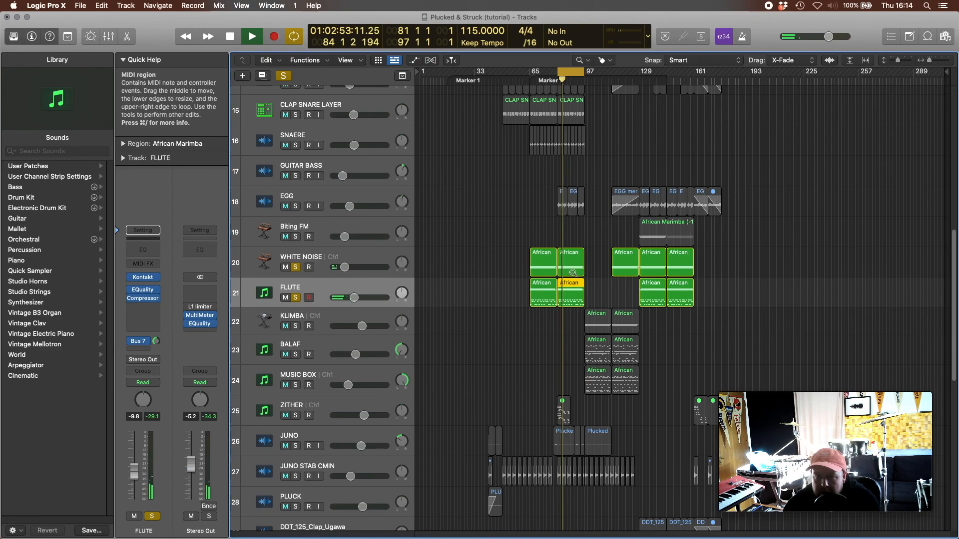
pyautogui.moveTo(550, 325); pyautogui.dragTo(604, 272)
pyautogui.press('t')
pyautogui.press('t')
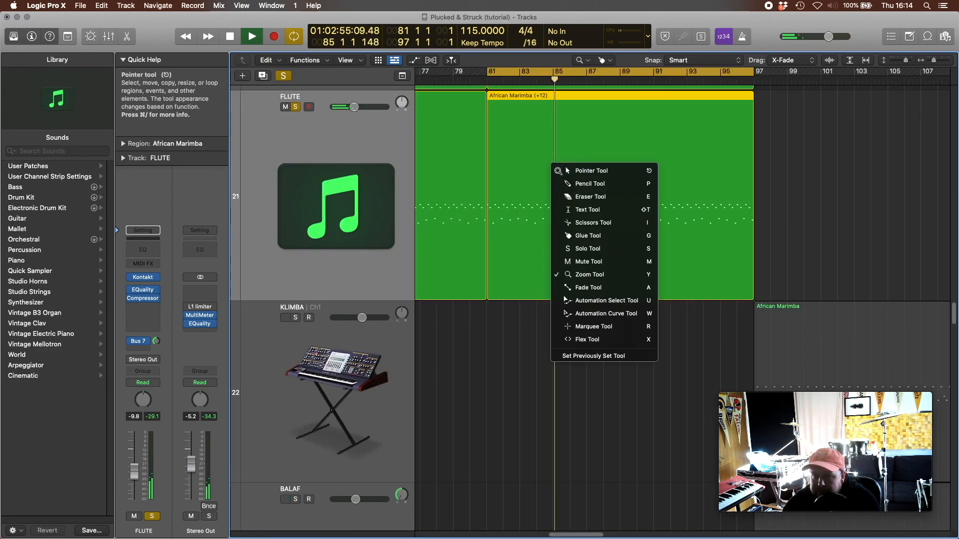
# Review the FLUTE track's Kontakt instrument, close it, and switch back to the Zoom Tool.
pyautogui.click(144, 278)
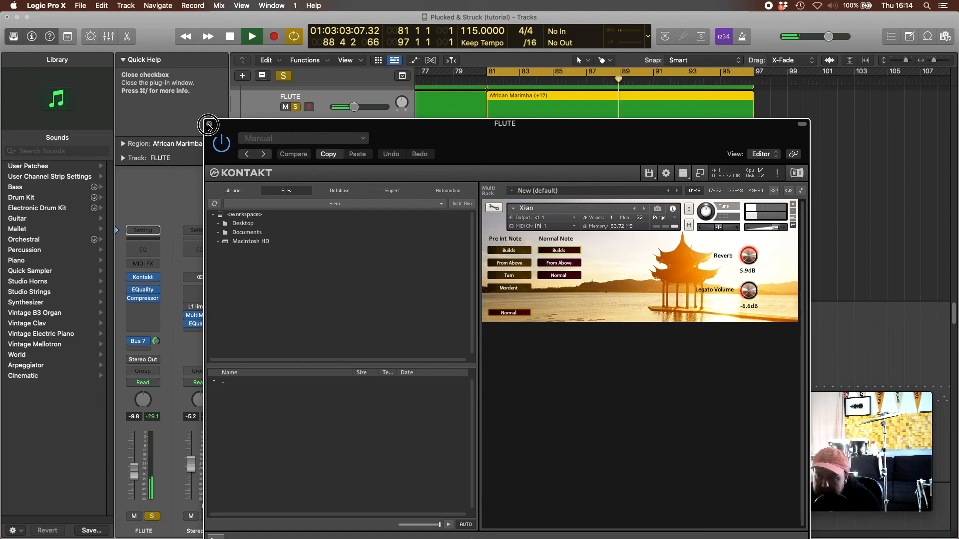
pyautogui.click(209, 125)
pyautogui.press('t')
pyautogui.click(724, 333)
pyautogui.click(565, 287)
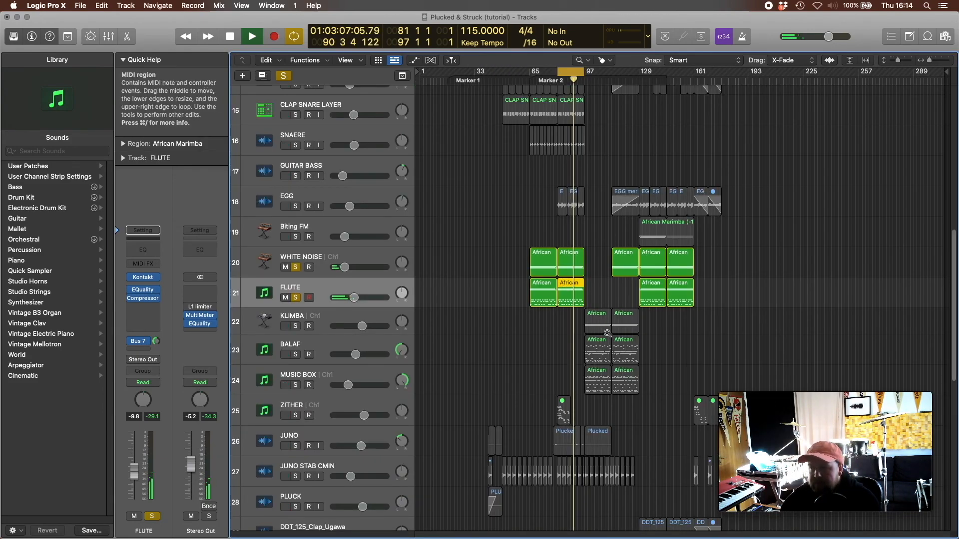
# Stop playback and move the solo from WHITE NOISE and FLUTE to the JUNO and JUNO STAB CMIN tracks.
pyautogui.scroll(-2, 546, 399)
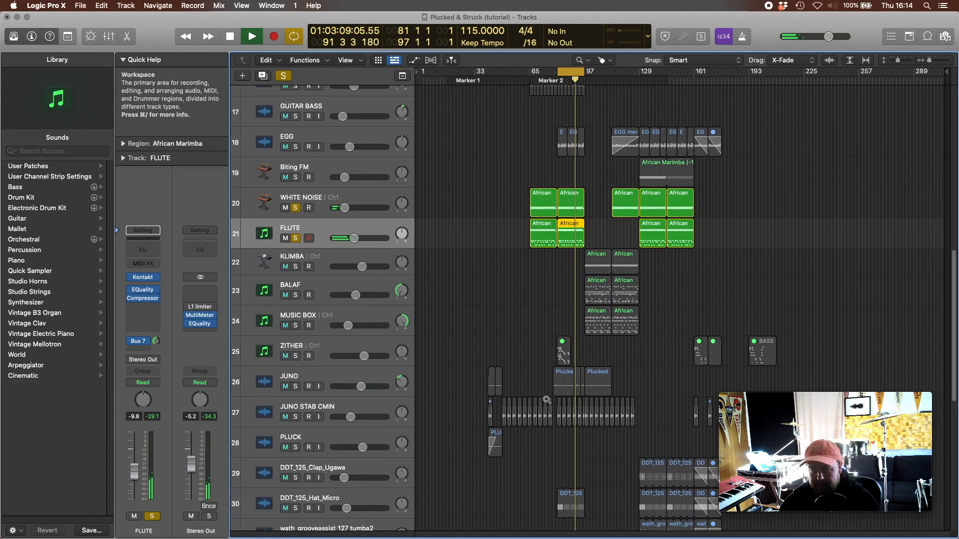
pyautogui.scroll(-3, 546, 400)
pyautogui.press('space')
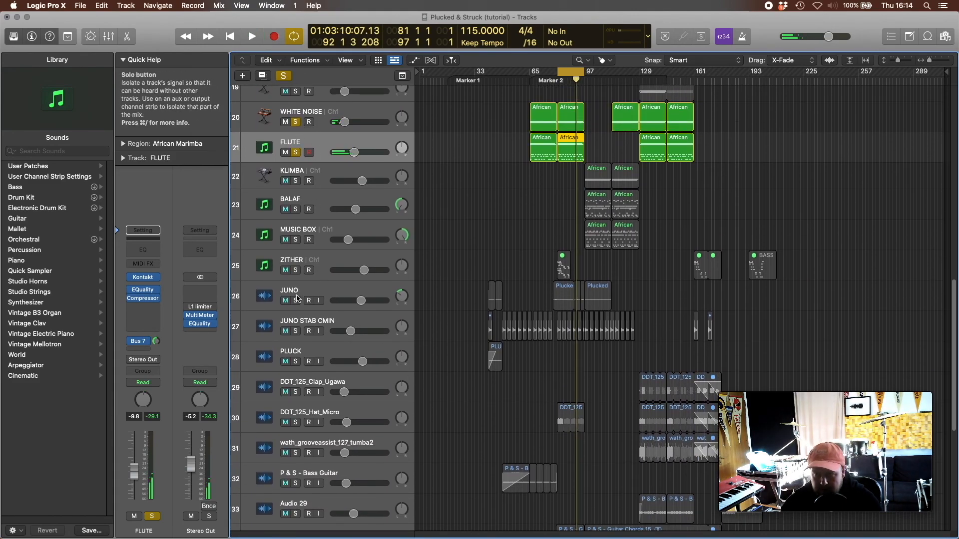
pyautogui.click(296, 122)
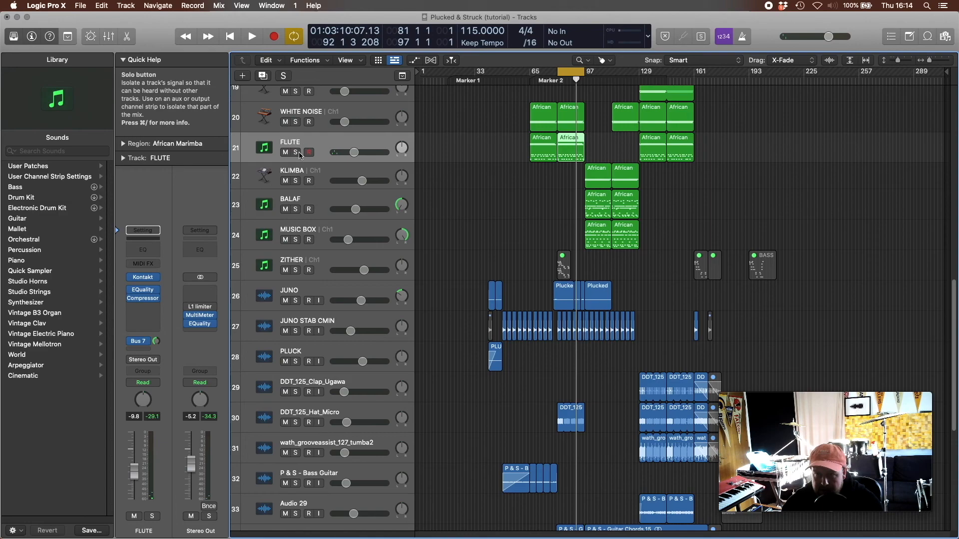
pyautogui.click(295, 300)
pyautogui.click(296, 330)
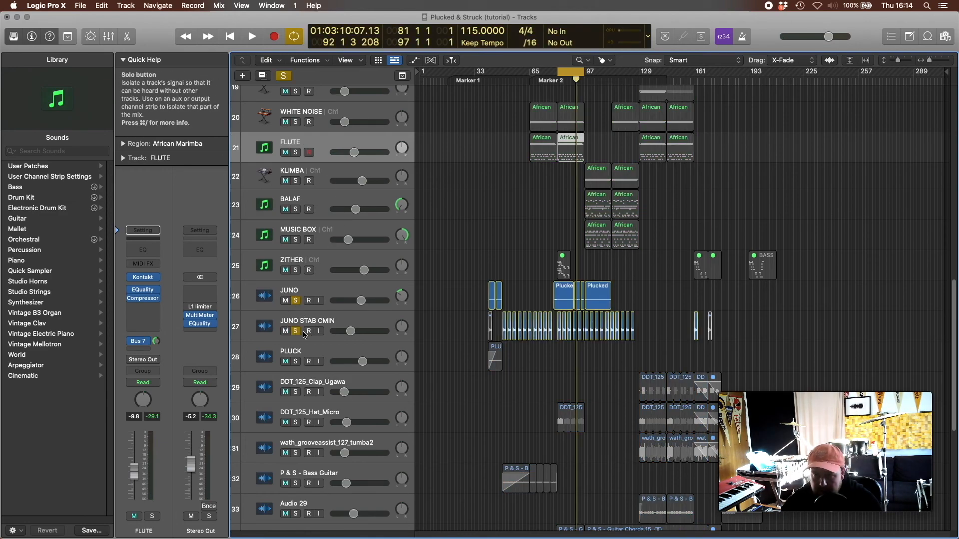
# Play the soloed JUNO parts and select each track to review its channel strip plug-ins.
pyautogui.moveTo(539, 358); pyautogui.dragTo(603, 265)
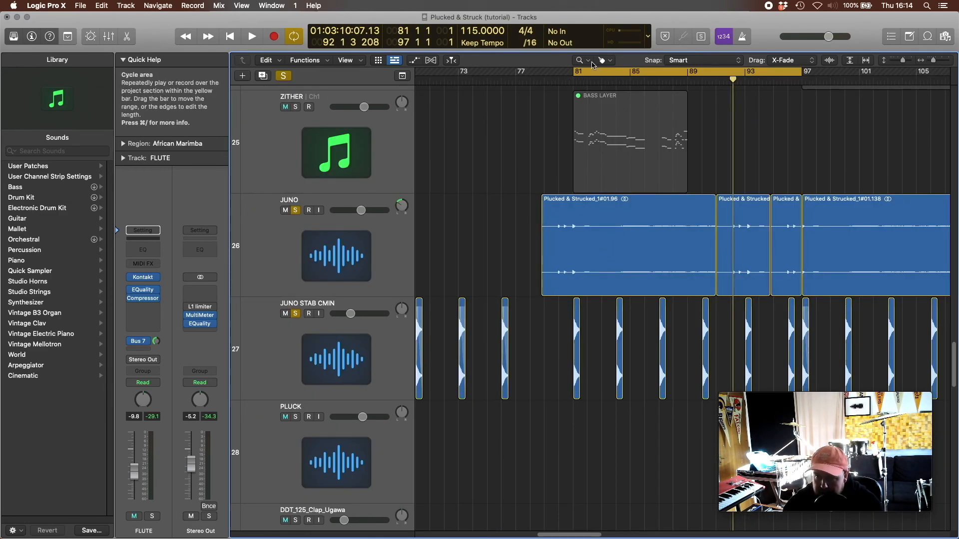
pyautogui.press('space')
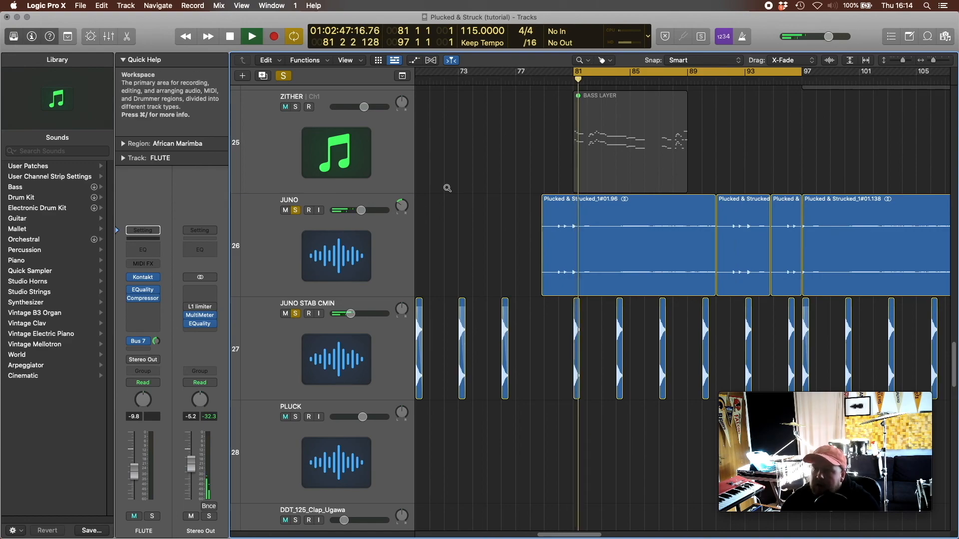
pyautogui.click(363, 261)
pyautogui.click(363, 358)
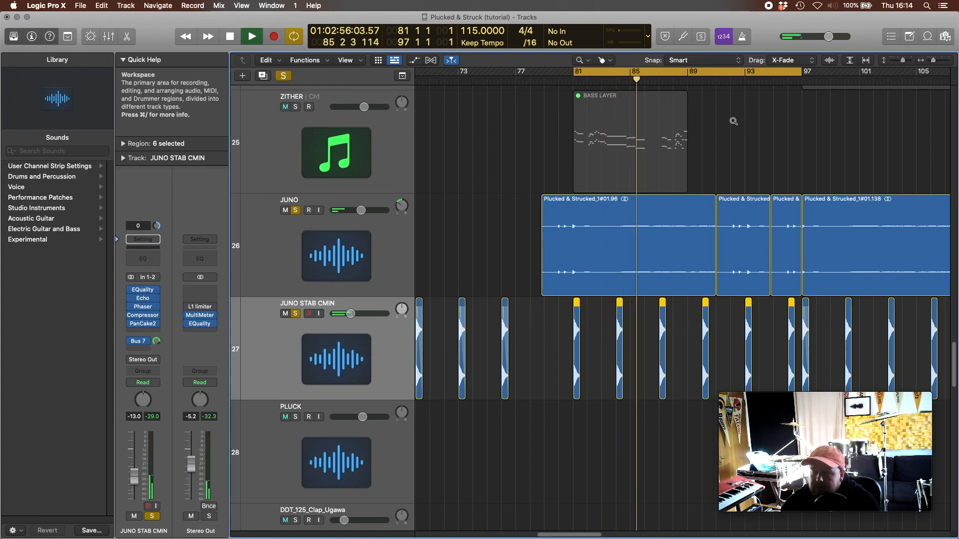
pyautogui.click(667, 346)
# Add the ****Yarni Jomox G Kick track to the solo and stop playback.
pyautogui.scroll(-5, 520, 408)
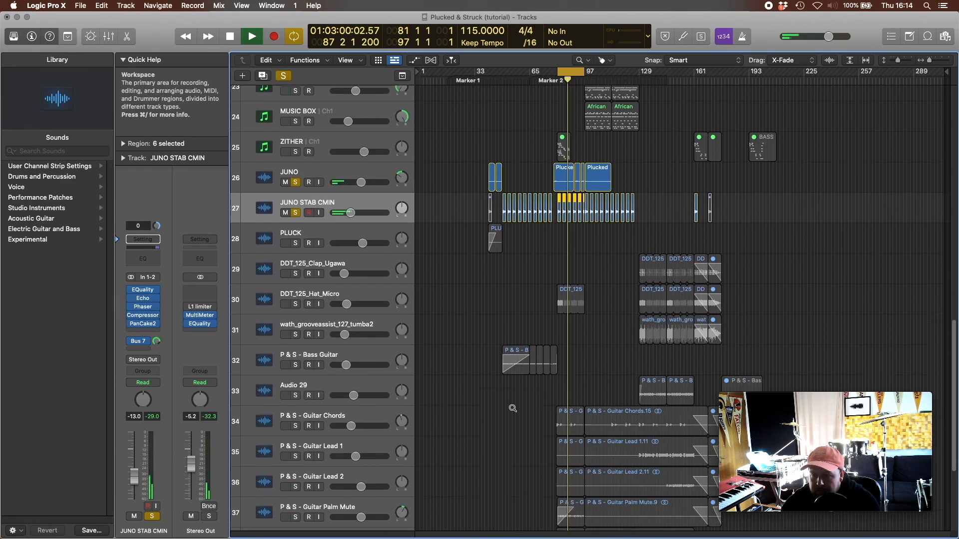
pyautogui.scroll(-8, 512, 408)
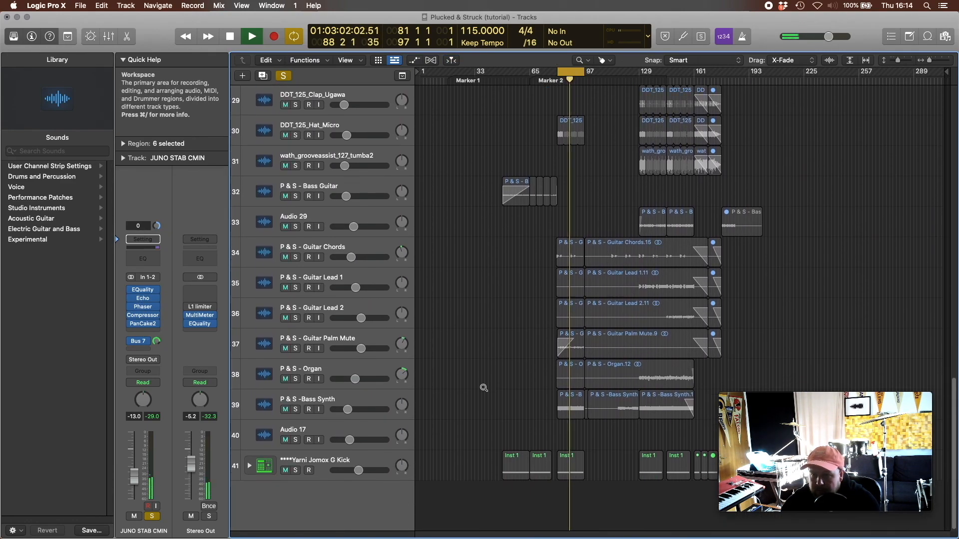
pyautogui.click(296, 470)
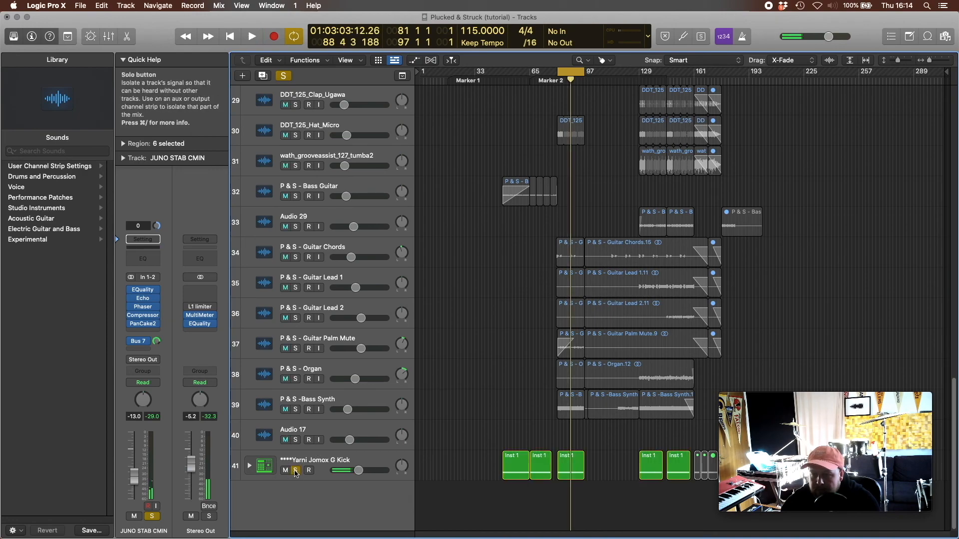
pyautogui.click(567, 368)
pyautogui.moveTo(559, 490); pyautogui.dragTo(613, 310)
# Switch to the Pointer Tool and select the ****Yarni Jomox G Kick track.
pyautogui.press('t')
pyautogui.click(614, 309)
pyautogui.click(353, 484)
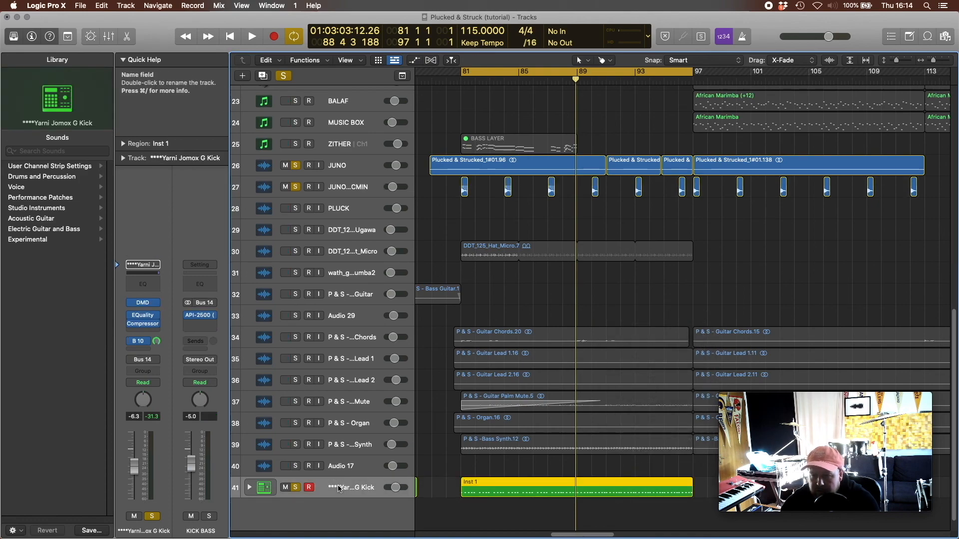
pyautogui.press('t')
pyautogui.click(514, 385)
pyautogui.click(546, 308)
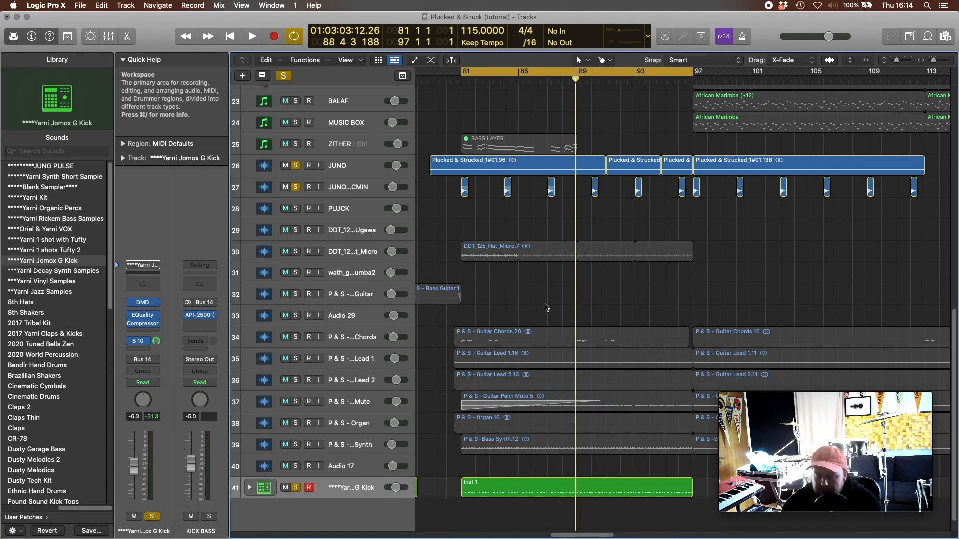
# Take JUNO and JUNO STAB CMIN out of the solo and reselect the kick track.
pyautogui.scroll(2, 332, 198)
pyautogui.click(295, 188)
pyautogui.click(295, 209)
pyautogui.scroll(-3, 378, 477)
pyautogui.click(364, 472)
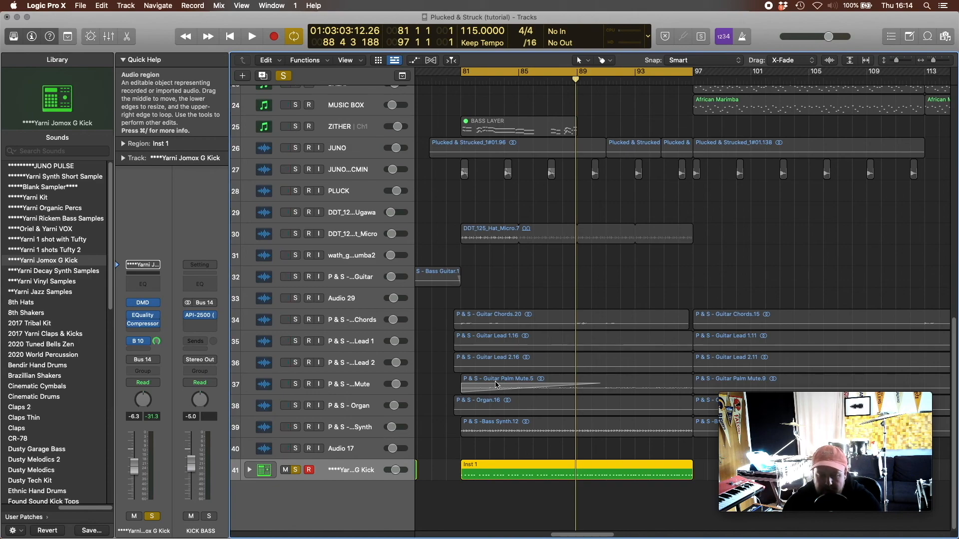
# Switch to the Zoom Tool and briefly play the kick on its own.
pyautogui.press('t')
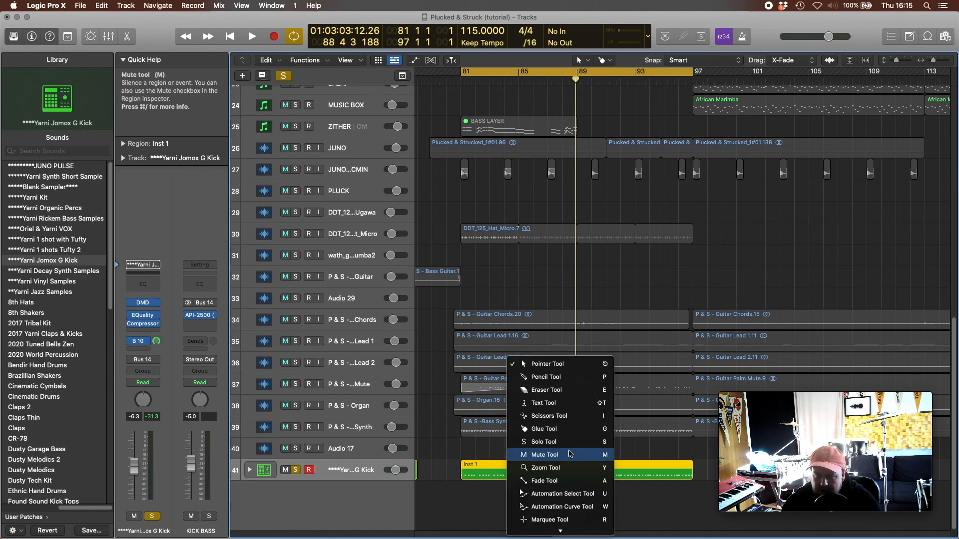
pyautogui.click(569, 467)
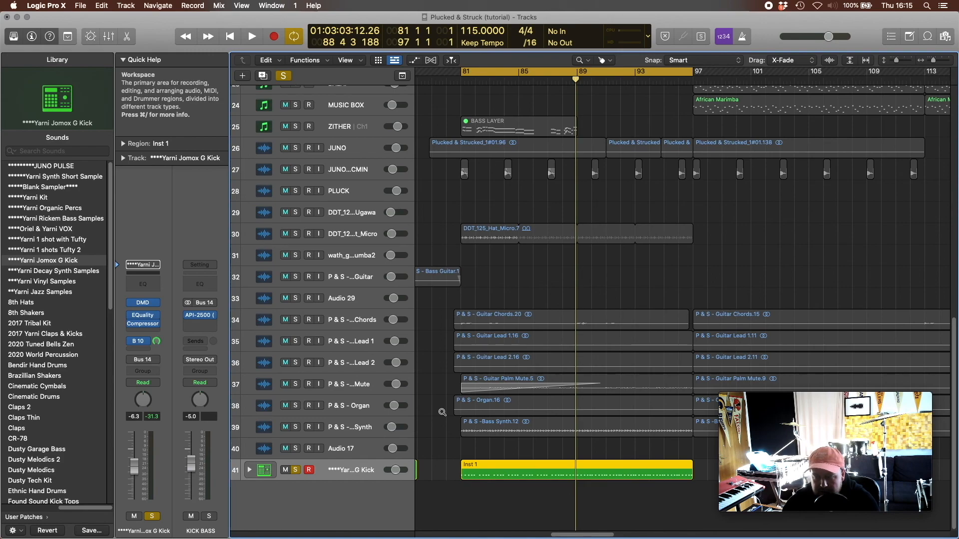
pyautogui.press('space')
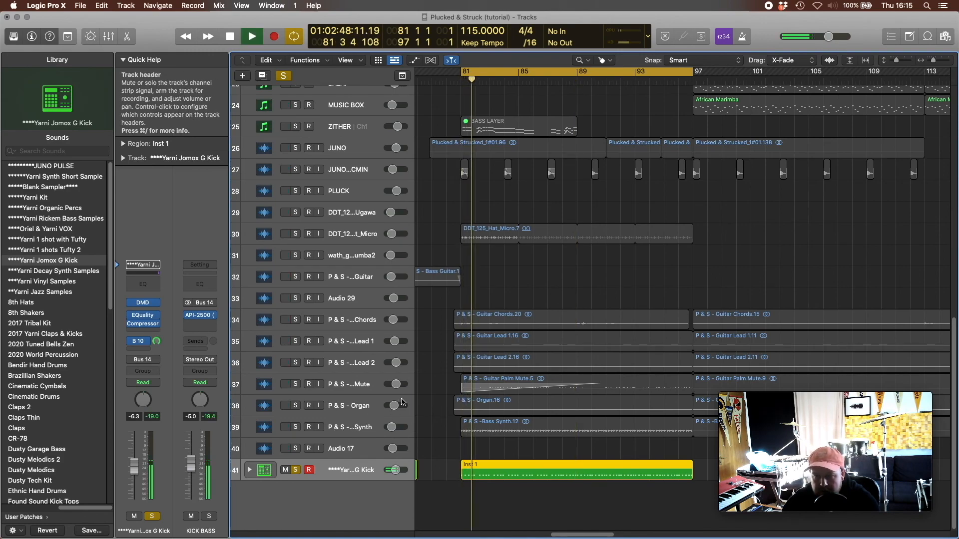
pyautogui.press('space')
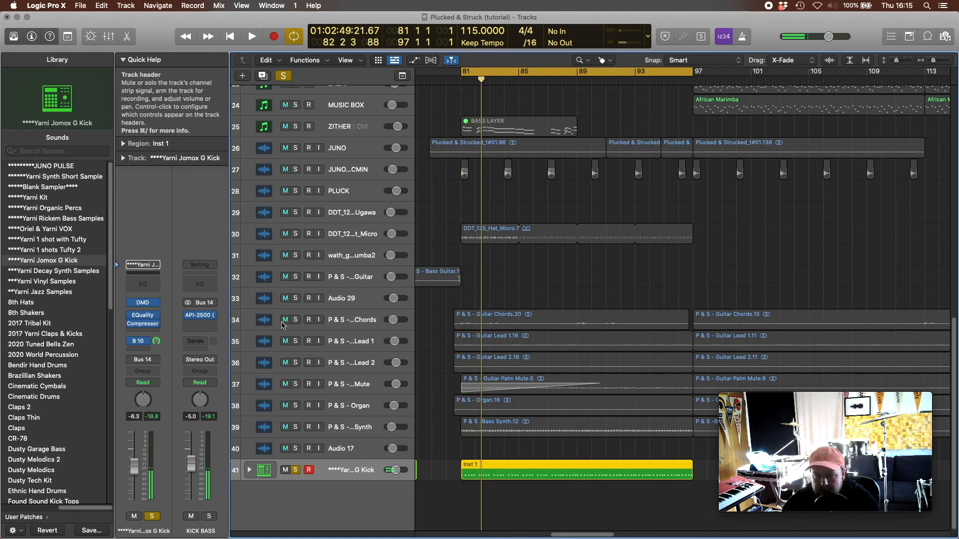
# Mute tracks 34 to 40, take the kick out of the solo, and play back the whole arrangement.
pyautogui.click(292, 473)
pyautogui.press('space')
pyautogui.keyDown('ctrl'); pyautogui.keyDown('alt'); pyautogui.click(574, 339); pyautogui.keyUp('alt'); pyautogui.keyUp('ctrl')
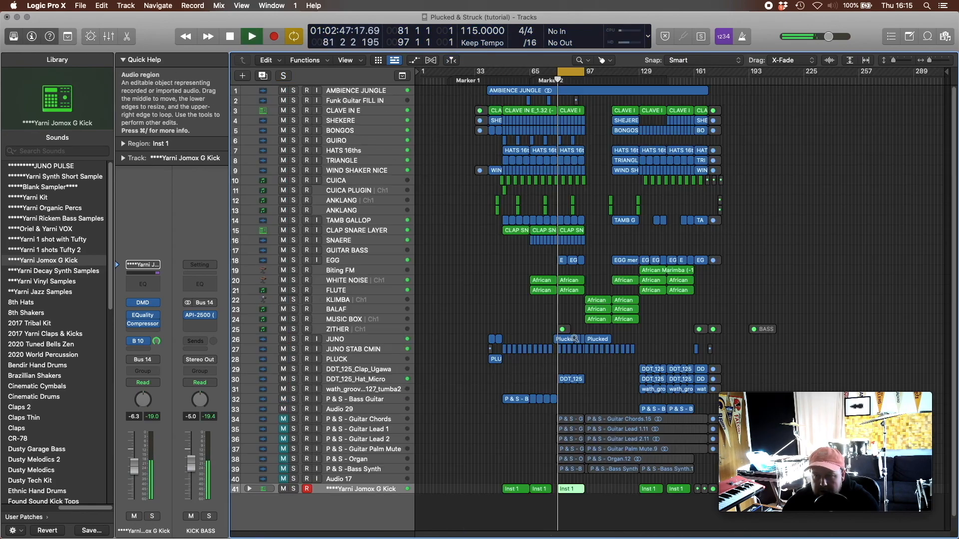
# Switch back to the Pointer Tool and stop playback of the arrangement.
pyautogui.click(585, 343)
pyautogui.press('t')
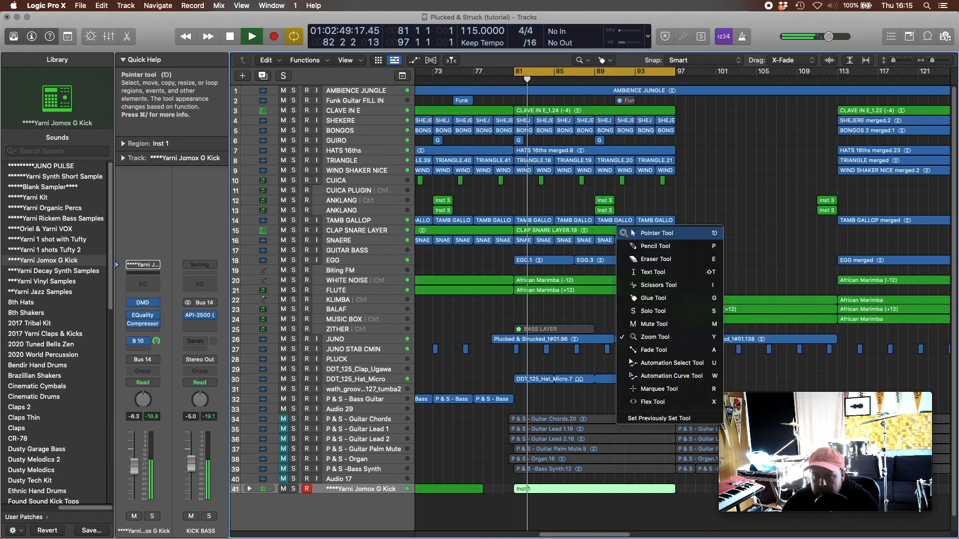
pyautogui.press('Escape')
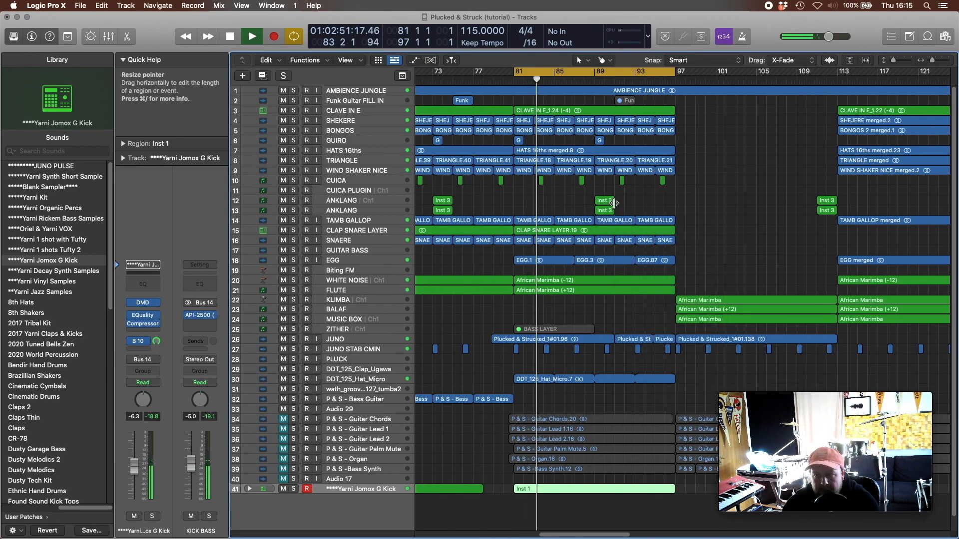
pyautogui.press('space')
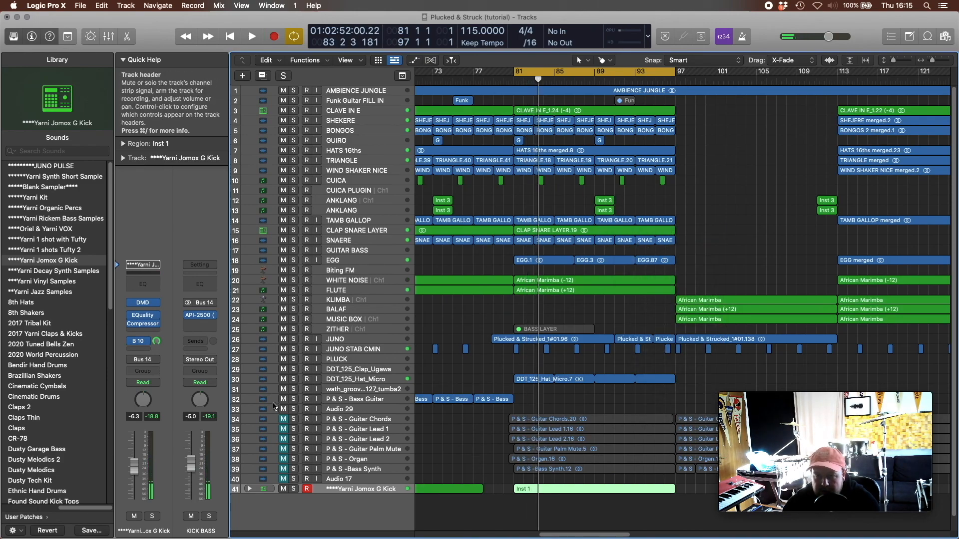
# Unmute tracks 34 to 40, solo P & S - Guitar Chords, and enlarge its bar 81 region with the Zoom Tool.
pyautogui.moveTo(284, 421)
pyautogui.mouseDown()
pyautogui.moveTo(293, 480)
pyautogui.moveTo(295, 421)
pyautogui.mouseUp()
pyautogui.keyDown('alt'); pyautogui.click(295, 421); pyautogui.keyUp('alt')
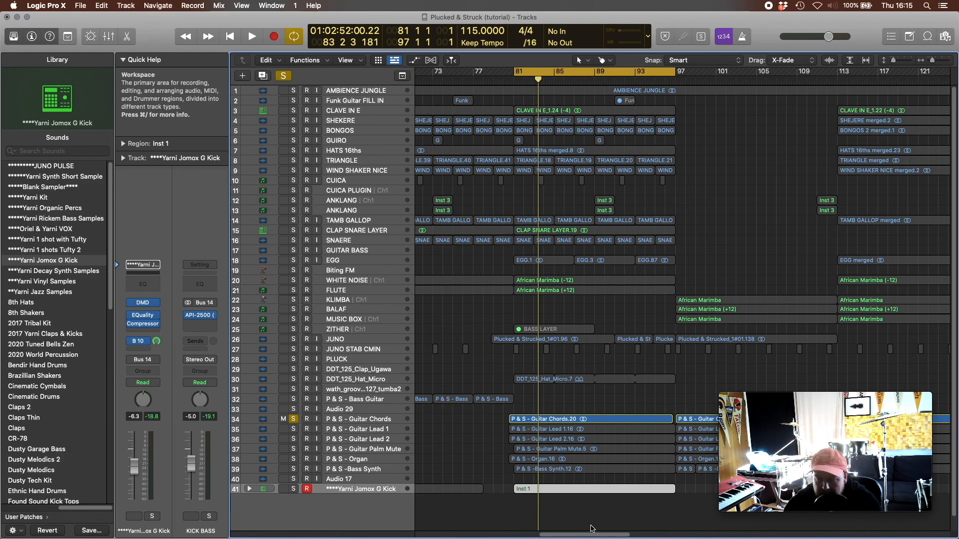
pyautogui.moveTo(573, 535)
pyautogui.mouseDown()
pyautogui.moveTo(563, 535)
pyautogui.moveTo(584, 535)
pyautogui.mouseUp()
pyautogui.press('t')
pyautogui.click(642, 388)
pyautogui.moveTo(440, 444); pyautogui.dragTo(637, 411)
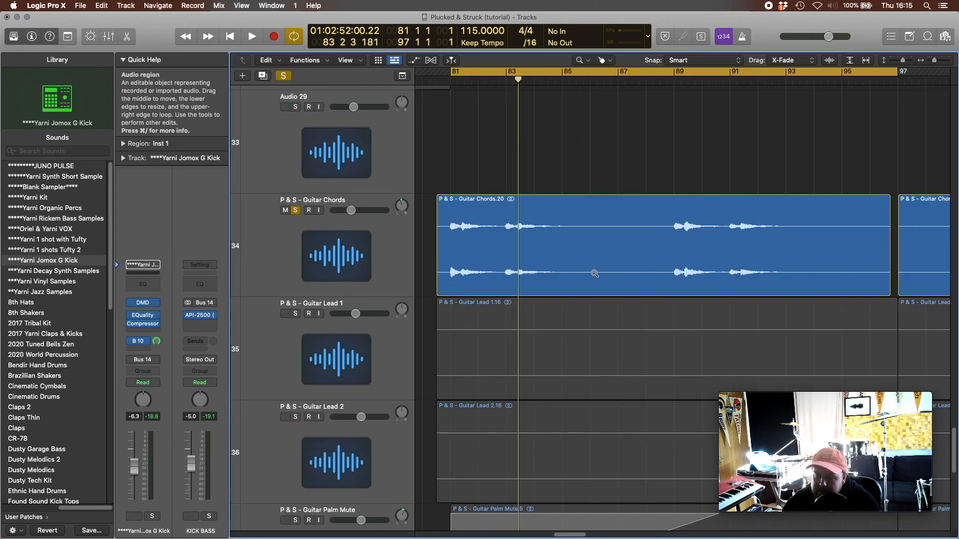
# Select the P & S - Guitar Chords track and briefly play it on its own.
pyautogui.press('t')
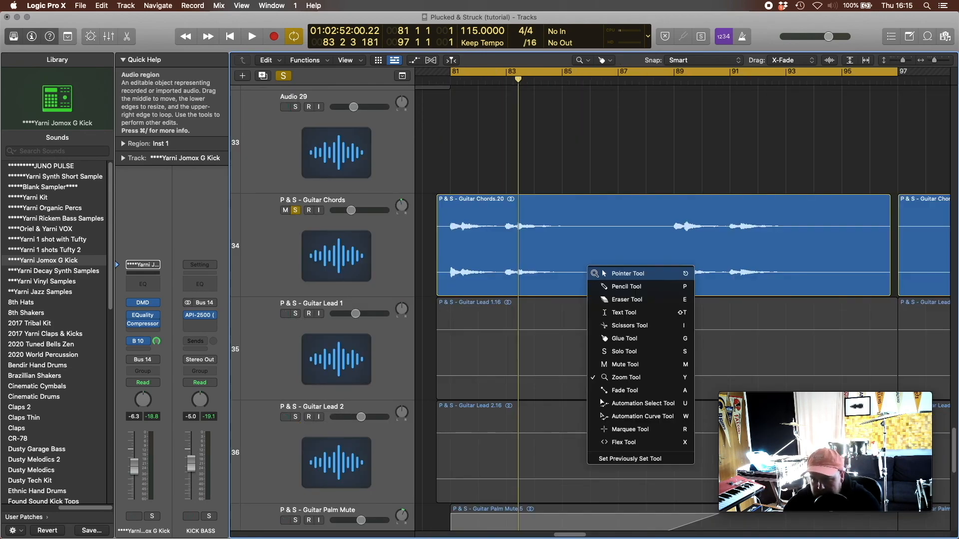
pyautogui.click(559, 305)
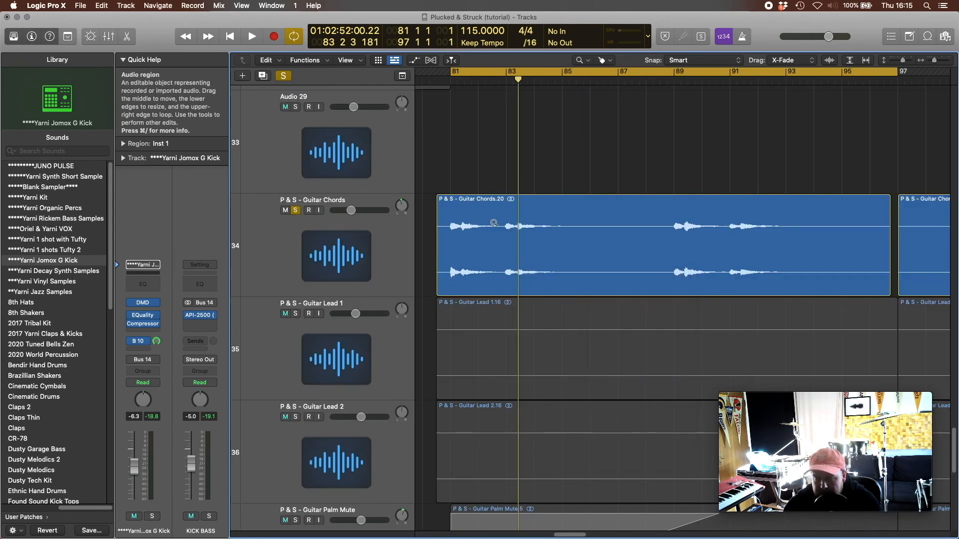
pyautogui.click(353, 232)
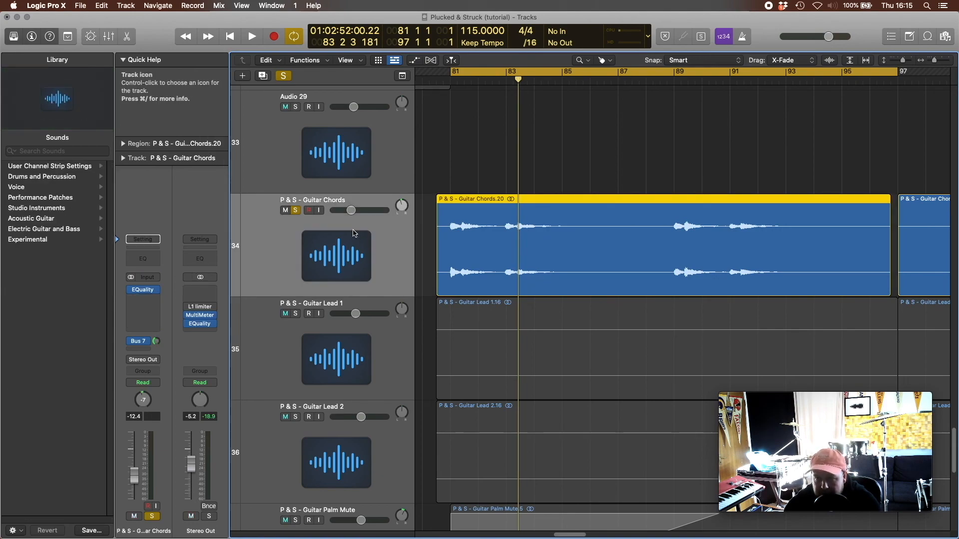
pyautogui.press('space')
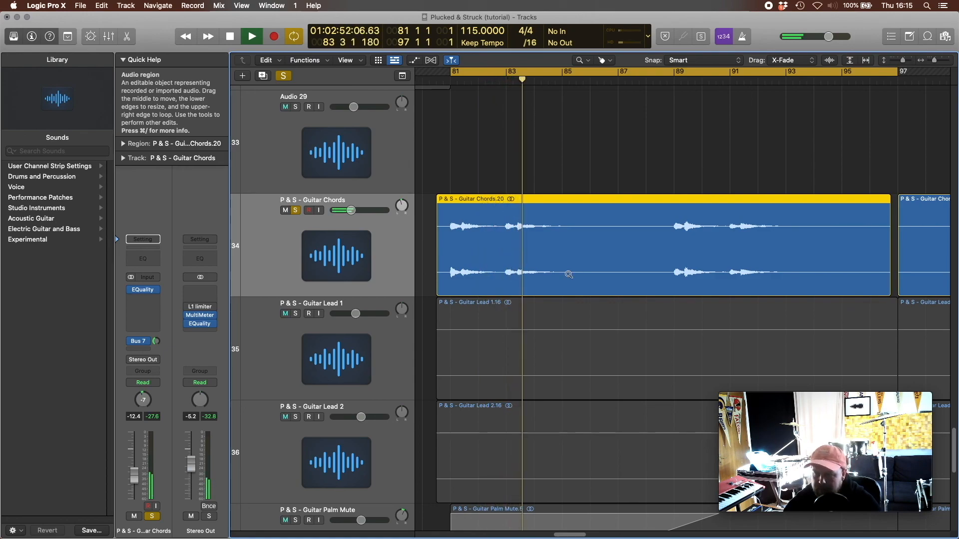
pyautogui.press('z')
pyautogui.press('space')
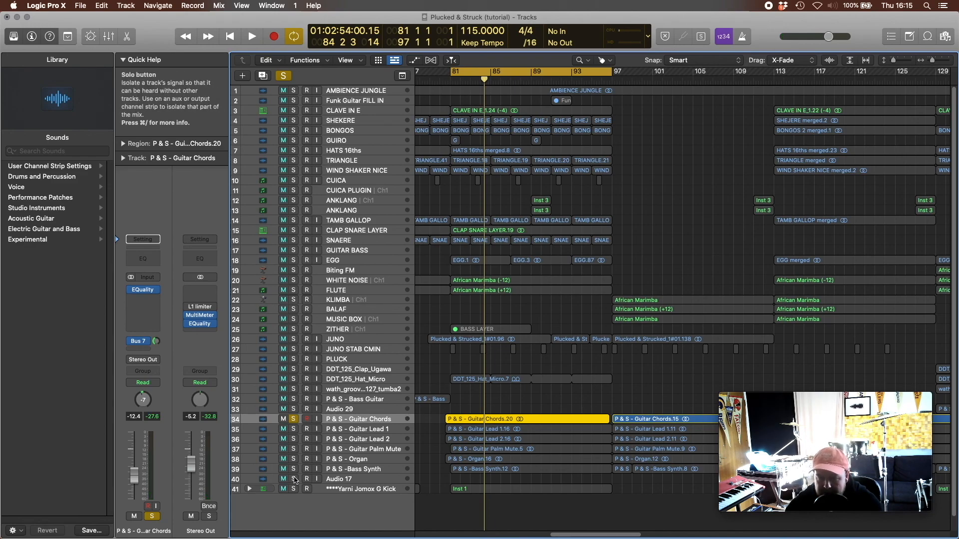
# Take P & S - Guitar Chords out of the solo and briefly play the whole arrangement.
pyautogui.click(293, 420)
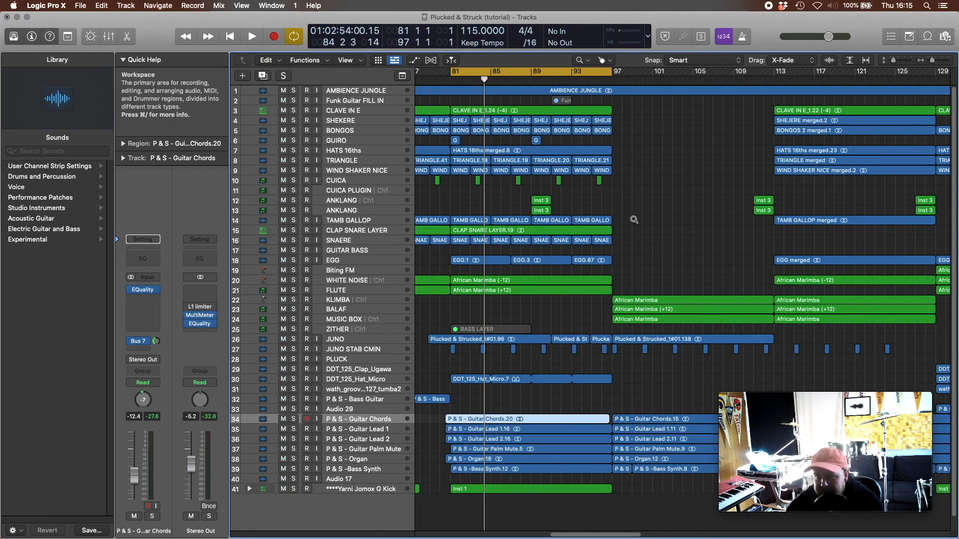
pyautogui.press('space')
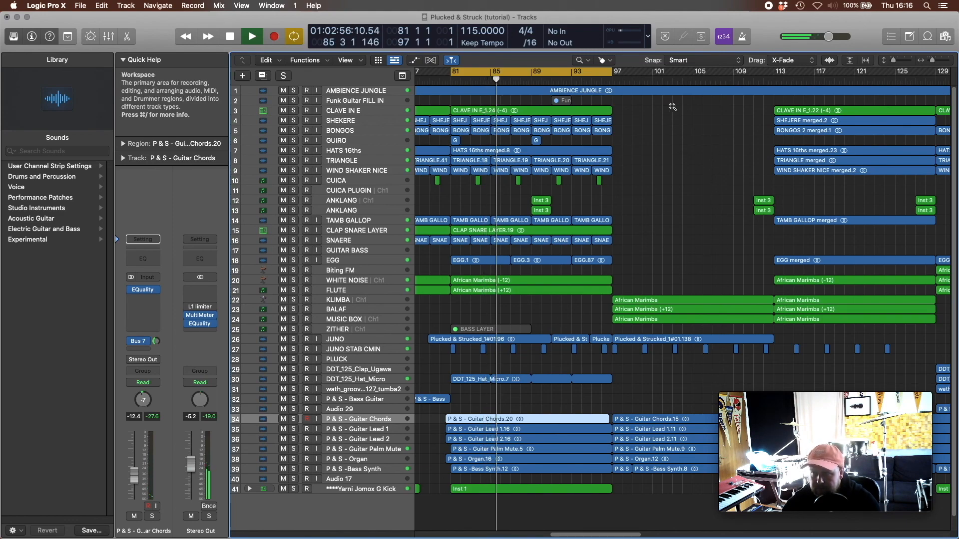
pyautogui.press('space')
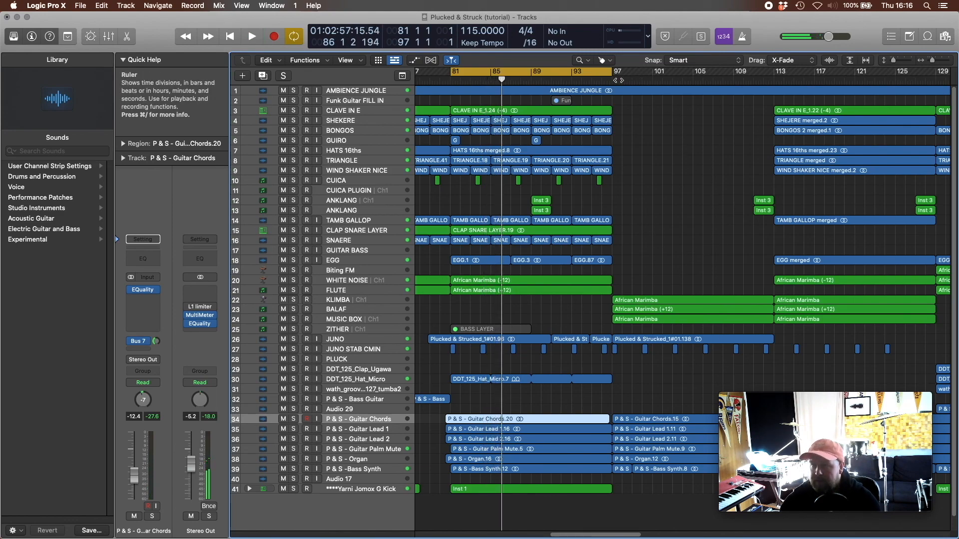
# Set the cycle area to bars 97 to 135, then solo and select the KLIMBA track.
pyautogui.moveTo(582, 73); pyautogui.dragTo(955, 74)
pyautogui.moveTo(293, 301); pyautogui.dragTo(293, 319)
pyautogui.click(340, 301)
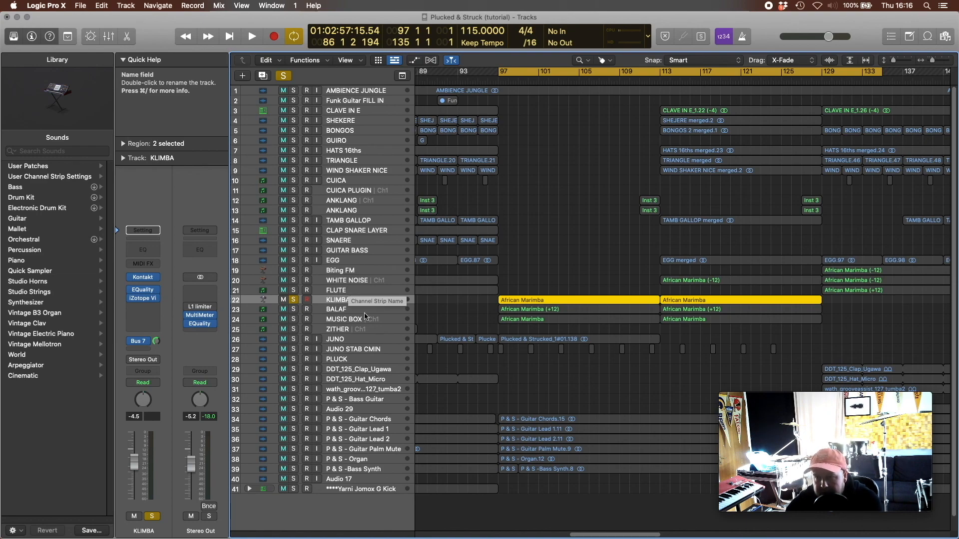
# Review the channel strips of the BALAF and MUSIC BOX tracks, then reselect KLIMBA.
pyautogui.click(343, 310)
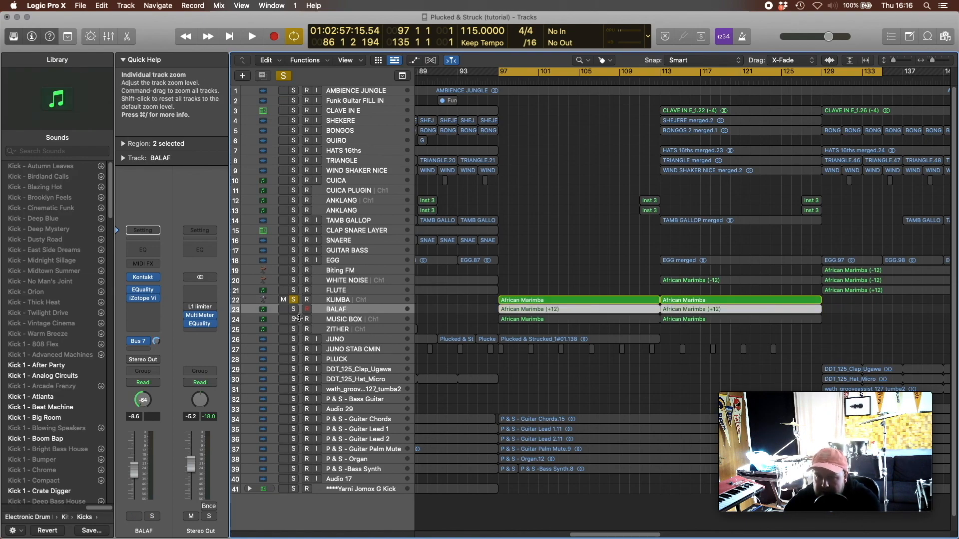
pyautogui.click(332, 320)
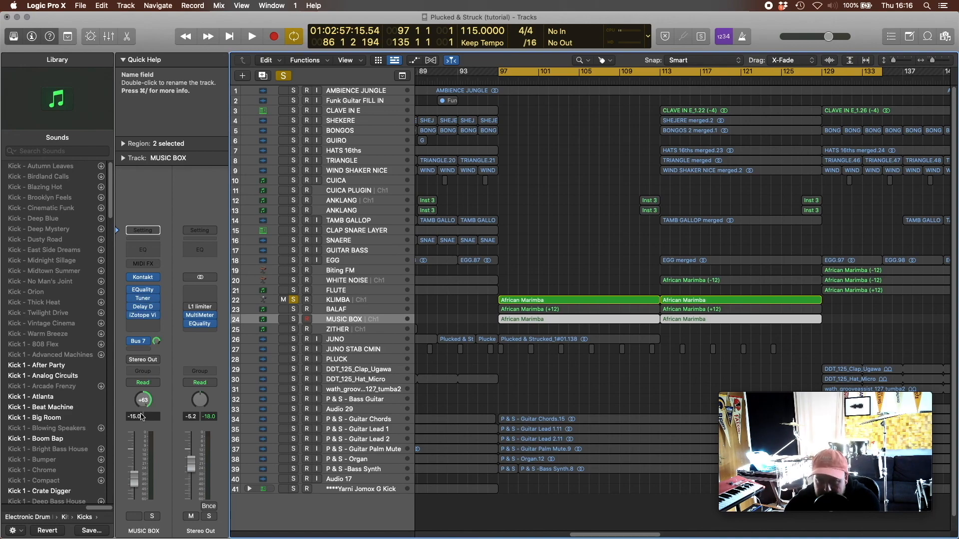
pyautogui.click(342, 303)
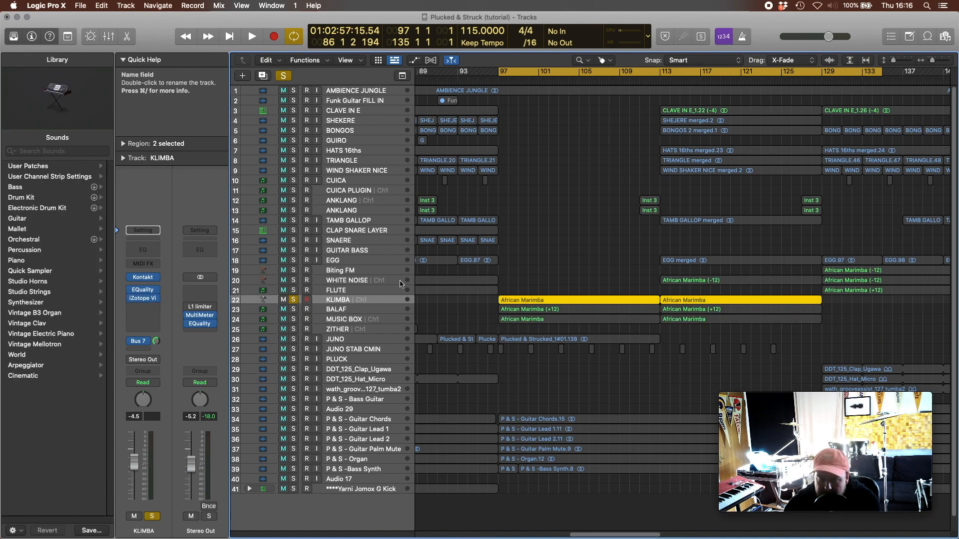
# Enlarge the KLIMBA, BALAF and MUSIC BOX regions from bar 97 with the Zoom Tool and return to the Pointer Tool.
pyautogui.press('t')
pyautogui.click(522, 393)
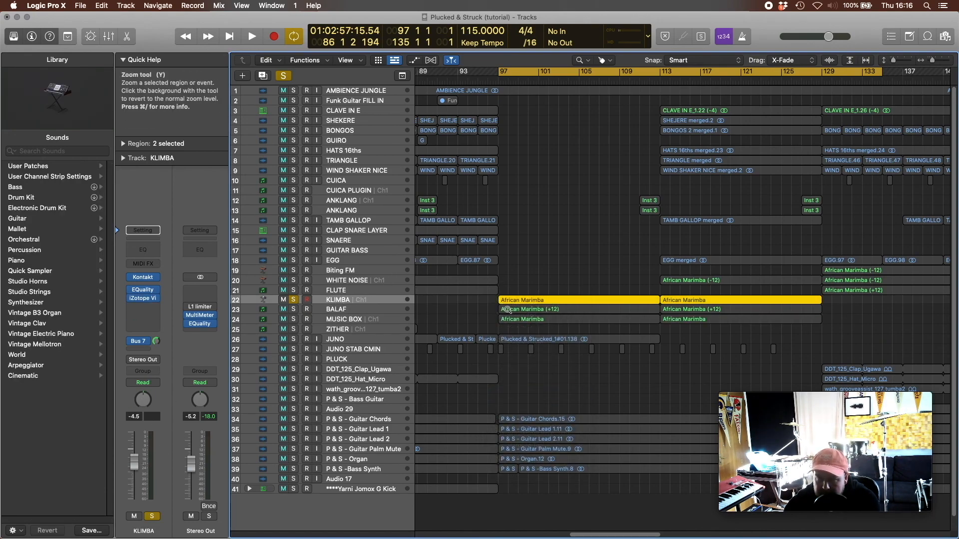
pyautogui.moveTo(491, 331); pyautogui.dragTo(679, 266)
pyautogui.press('t')
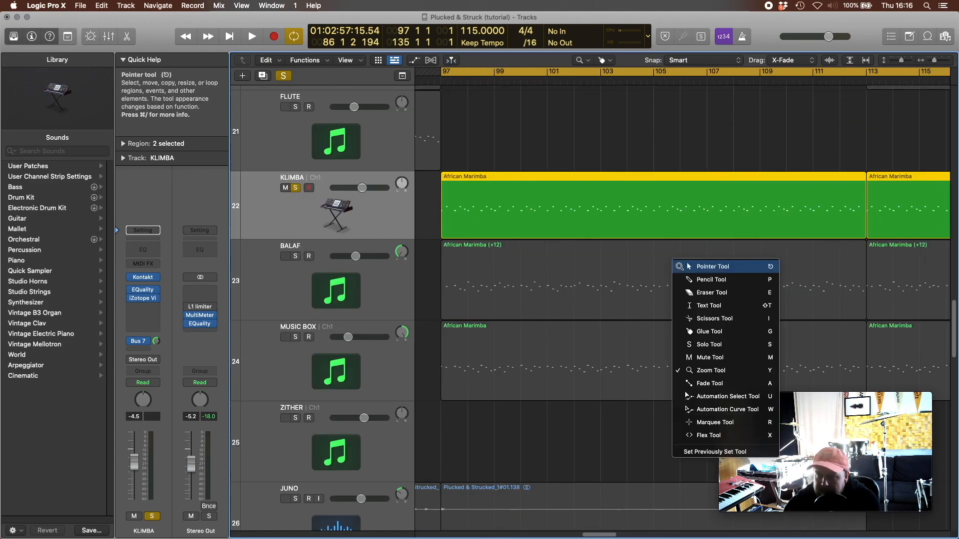
pyautogui.click(680, 266)
pyautogui.click(559, 131)
# Open iZotope Vinyl on KLIMBA, compare the sound with the plug-in off and on during playback, and close it.
pyautogui.click(143, 298)
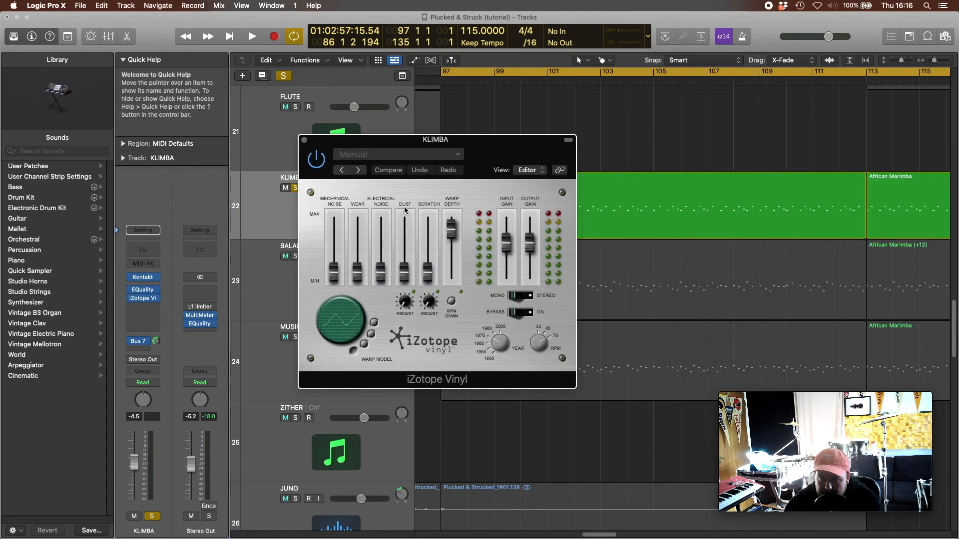
pyautogui.moveTo(321, 150); pyautogui.dragTo(621, 93)
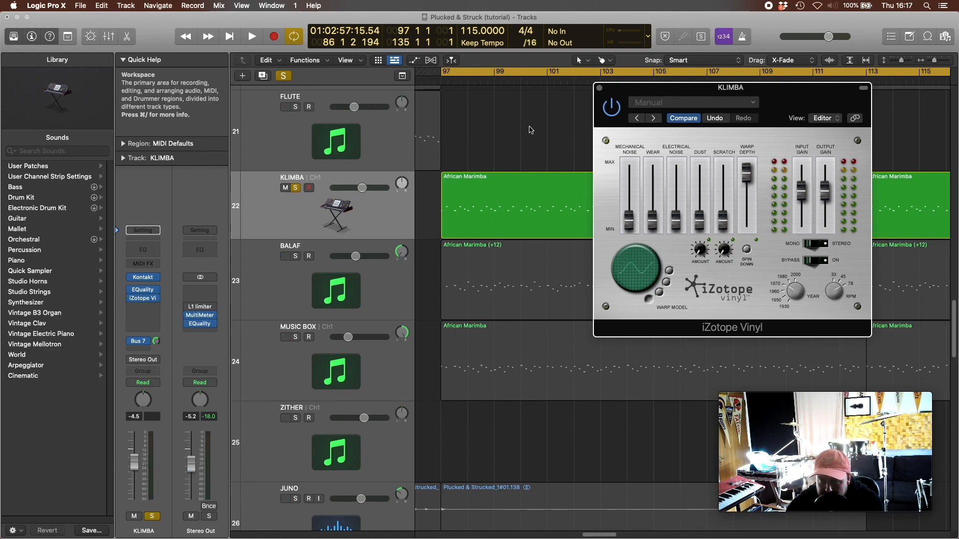
pyautogui.press('space')
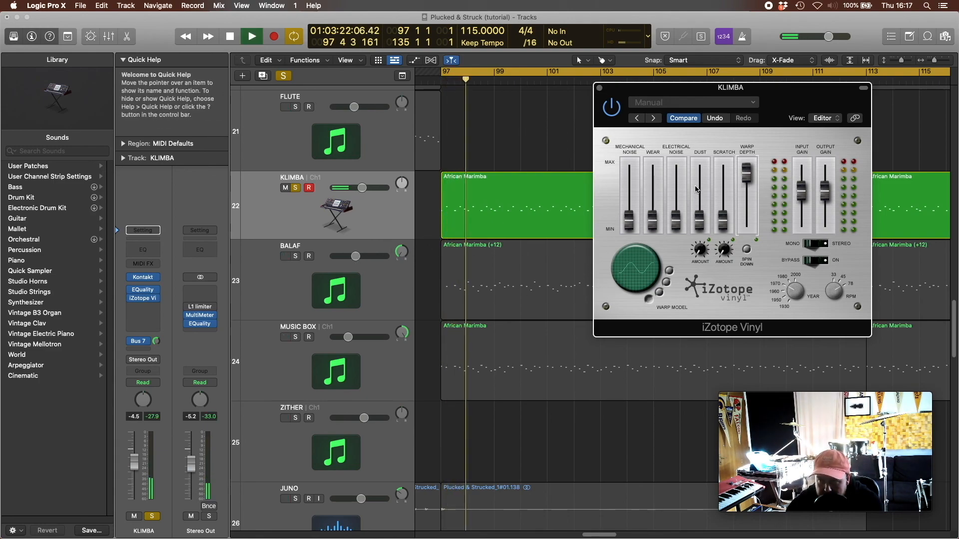
pyautogui.click(612, 108)
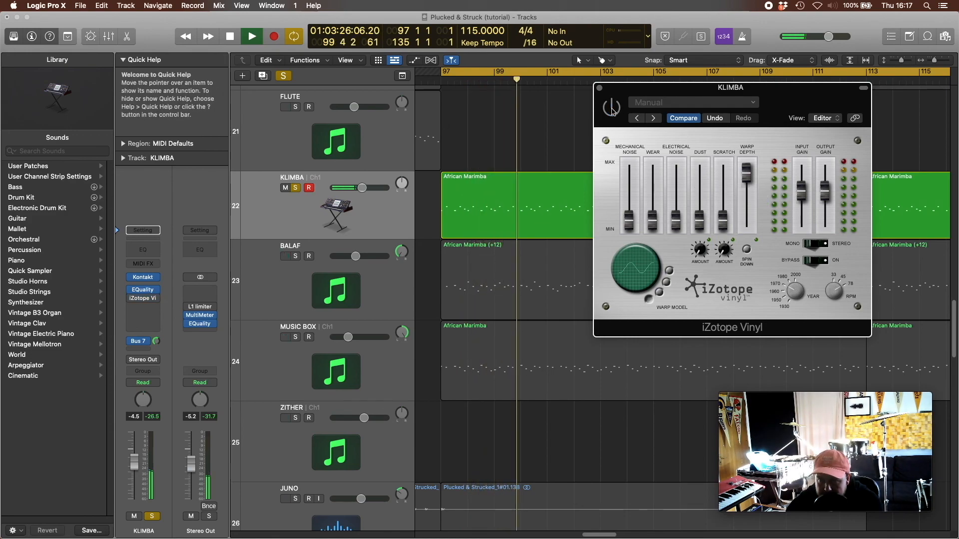
pyautogui.click(612, 108)
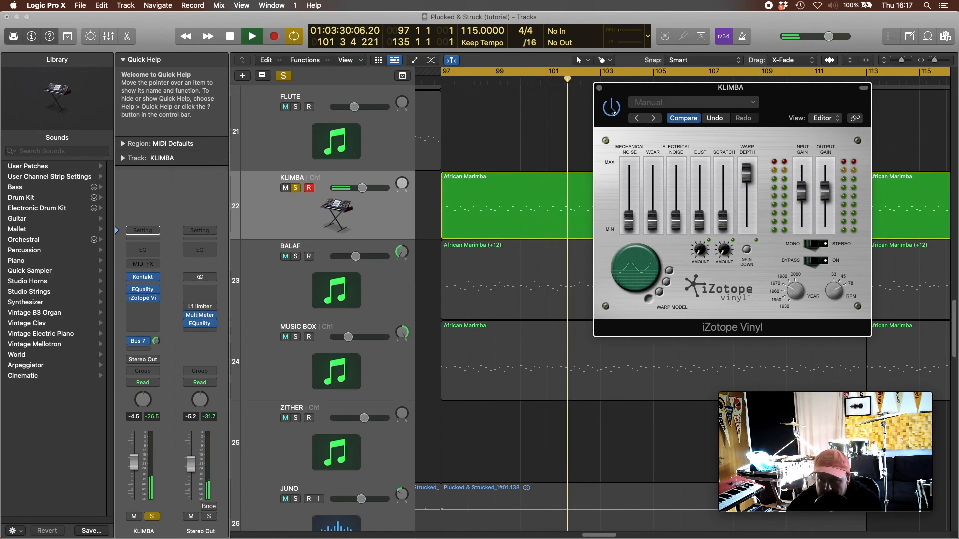
pyautogui.press('space')
pyautogui.click(600, 88)
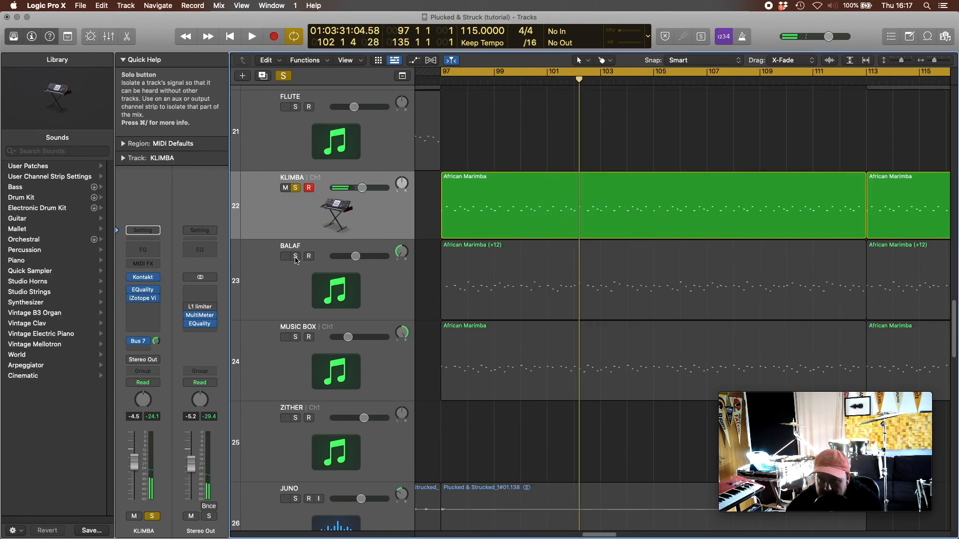
# Solo BALAF instead of KLIMBA and play it from about bar 108.
pyautogui.click(295, 256)
pyautogui.click(296, 188)
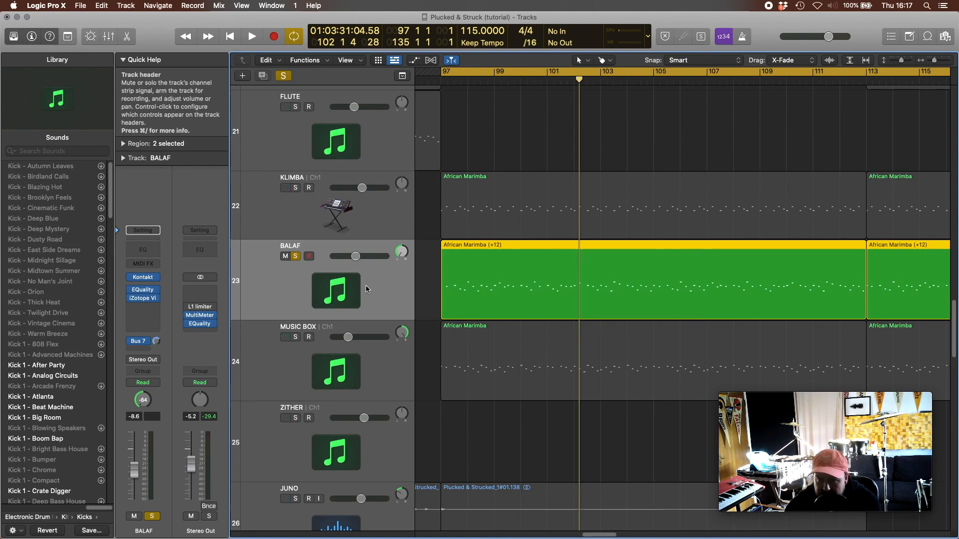
pyautogui.press('space')
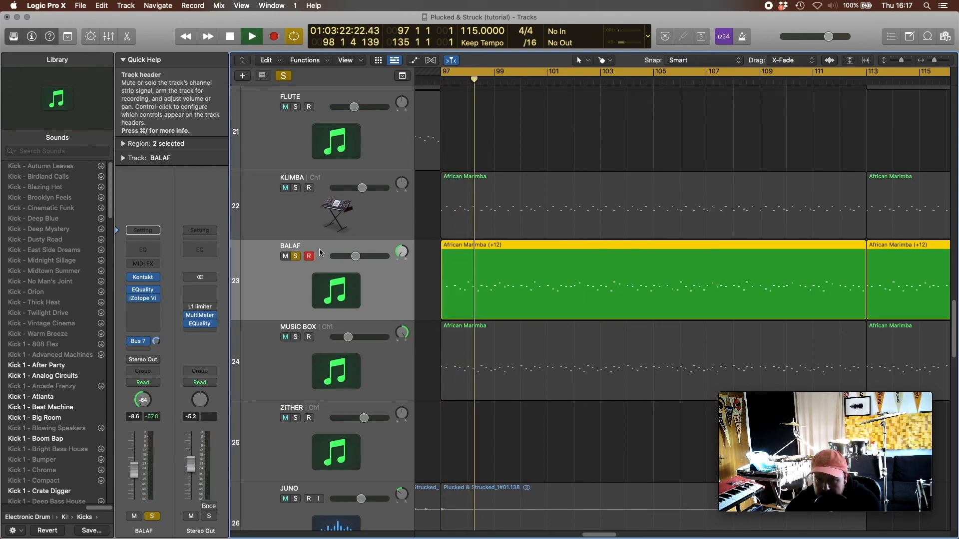
pyautogui.click(750, 80)
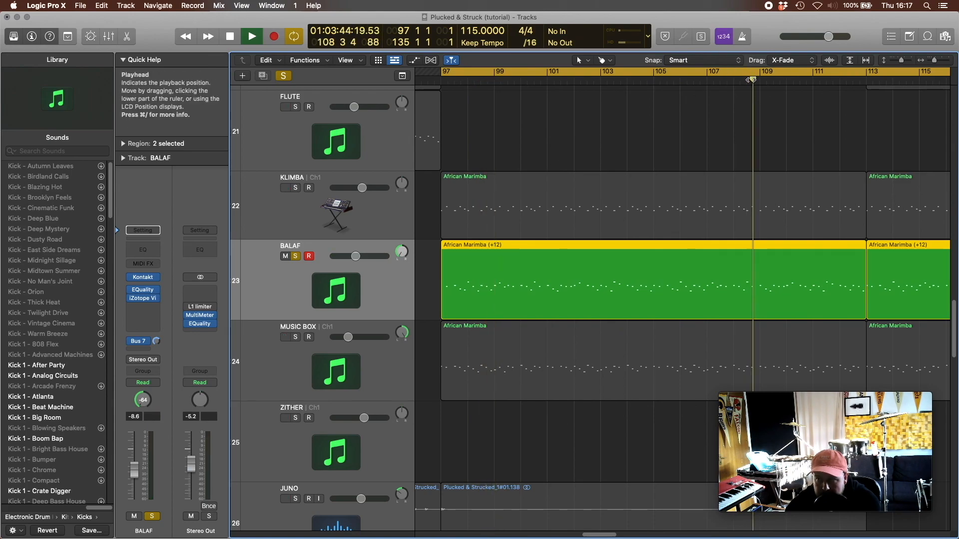
# Set the cycle area to bars 109 to 113 and stop playback.
pyautogui.click(766, 72)
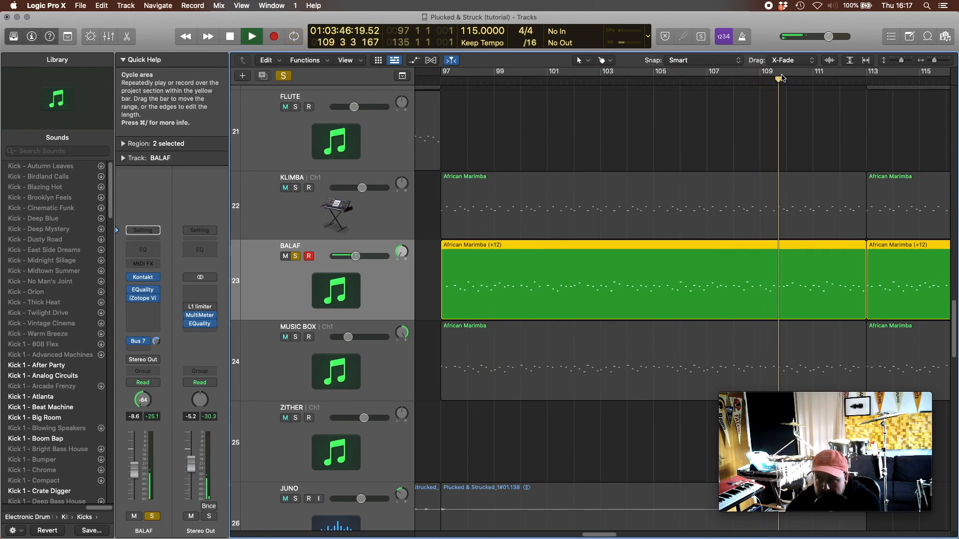
pyautogui.moveTo(765, 72)
pyautogui.mouseDown()
pyautogui.moveTo(885, 84)
pyautogui.moveTo(866, 91)
pyautogui.mouseUp()
pyautogui.press('space')
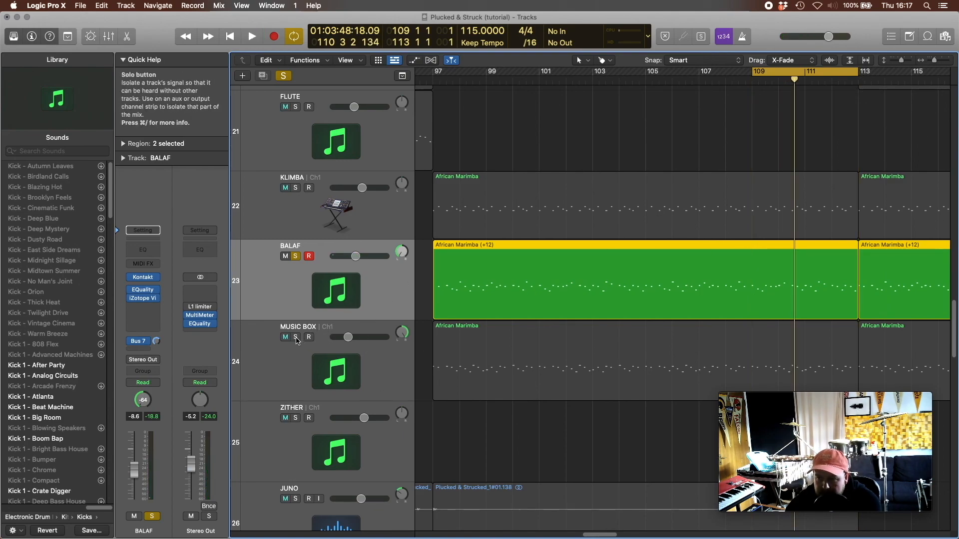
# Add KLIMBA to the solo and briefly play it together with BALAF.
pyautogui.click(296, 187)
pyautogui.press('space')
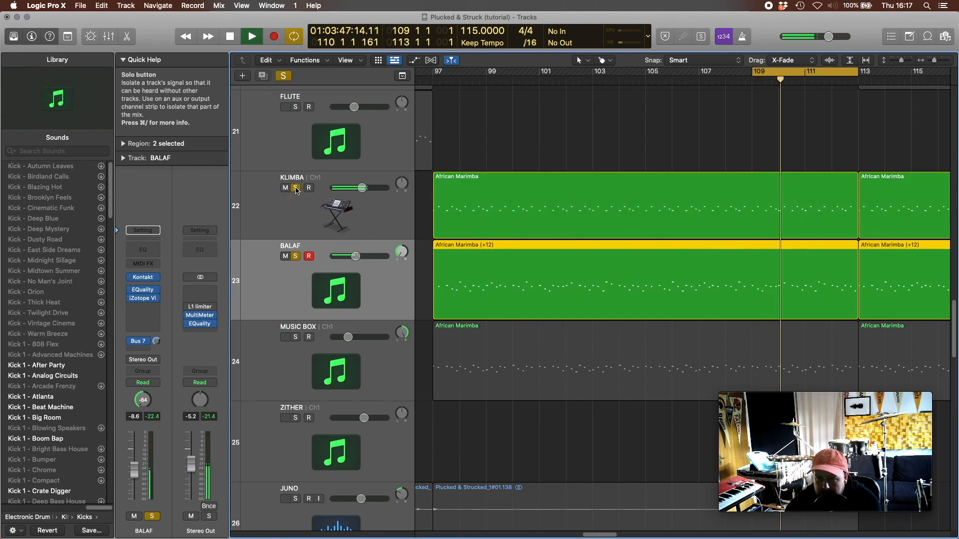
pyautogui.press('space')
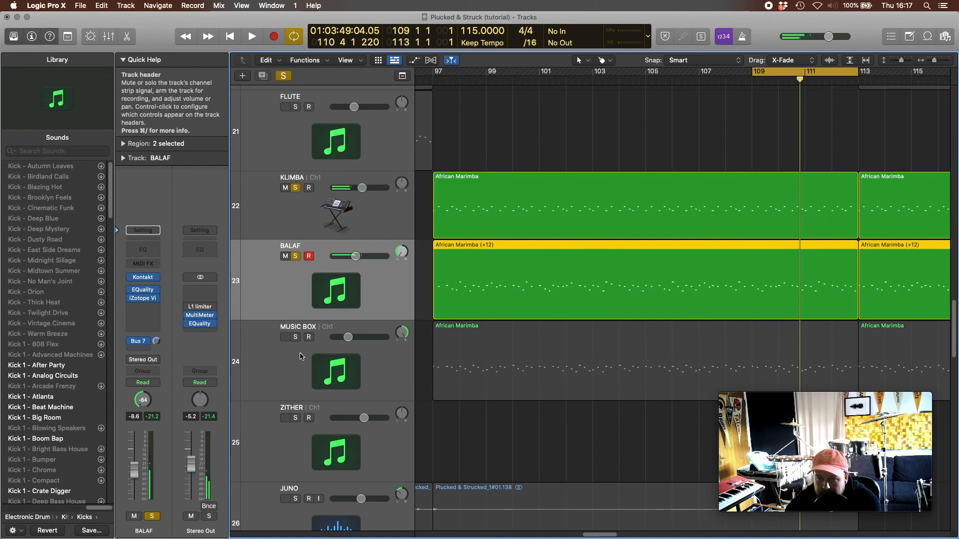
# Add MUSIC BOX to the solo, play all three tracks together, and zoom out to all tracks with the Zoom Tool.
pyautogui.click(296, 337)
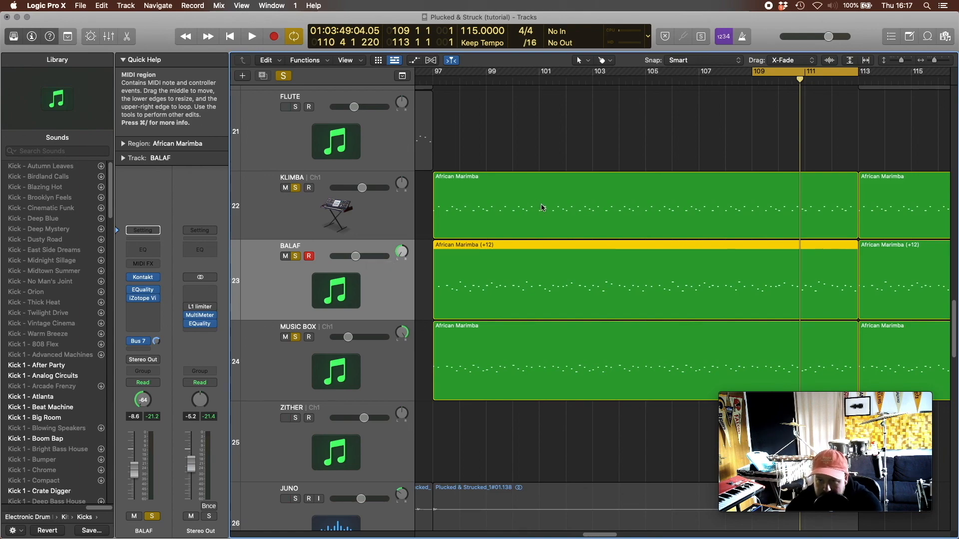
pyautogui.press('space')
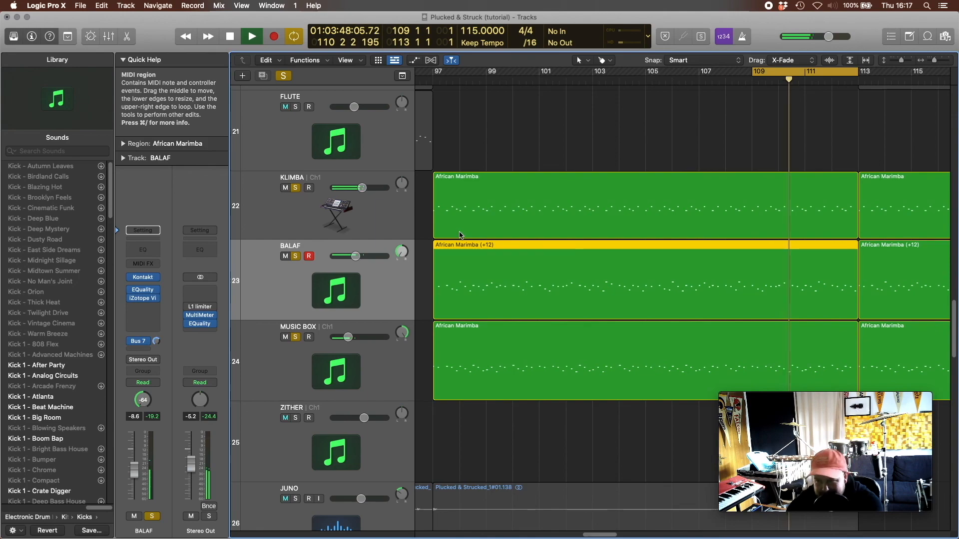
pyautogui.press('t')
pyautogui.click(650, 323)
pyautogui.click(805, 327)
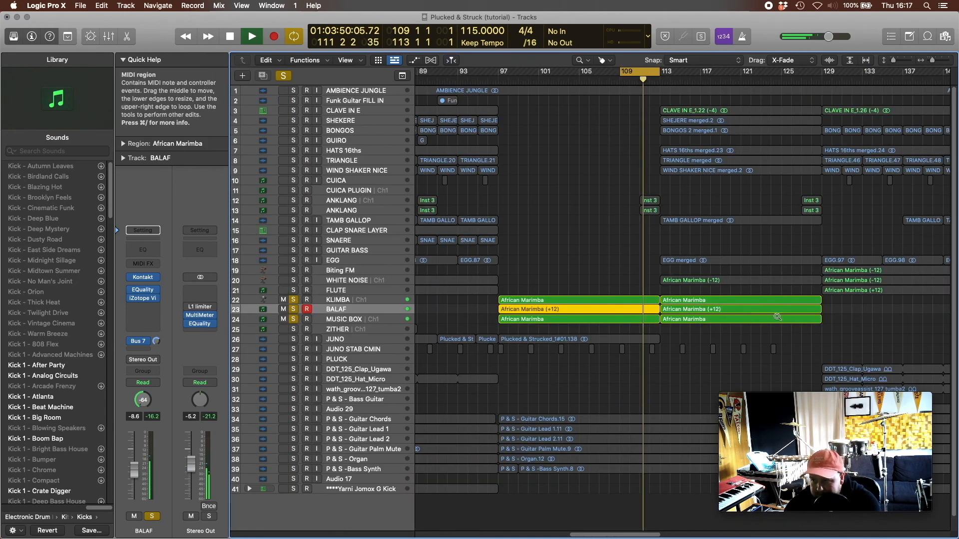
# Clear the solos on KLIMBA, BALAF and MUSIC BOX, and play the full mix with the cycle area set to bars 113 to 147.
pyautogui.press('space')
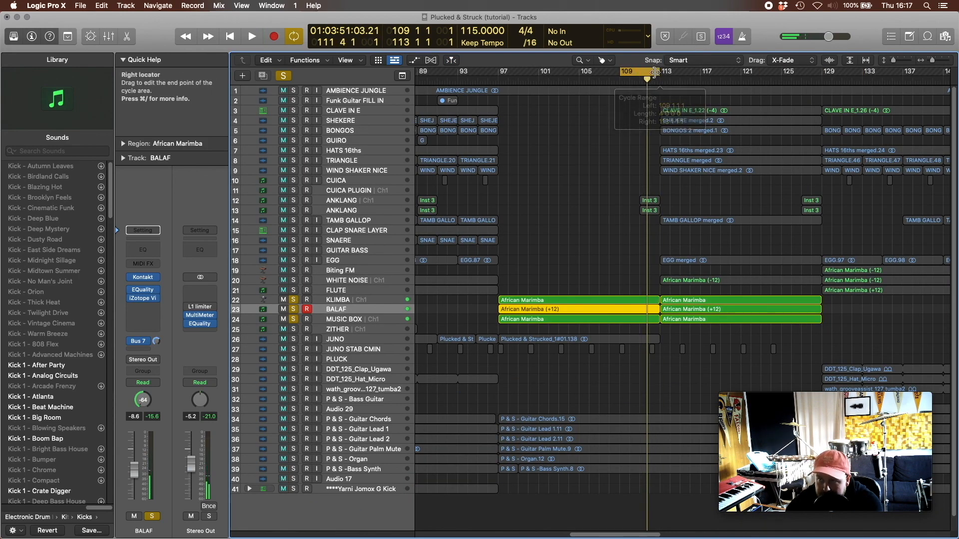
pyautogui.click(654, 71)
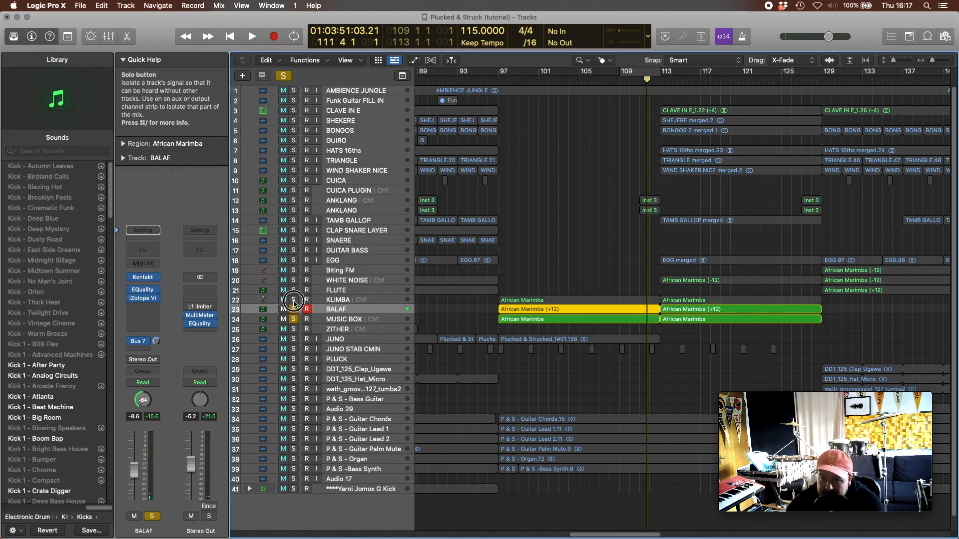
pyautogui.click(293, 309)
pyautogui.moveTo(662, 76); pyautogui.dragTo(951, 79)
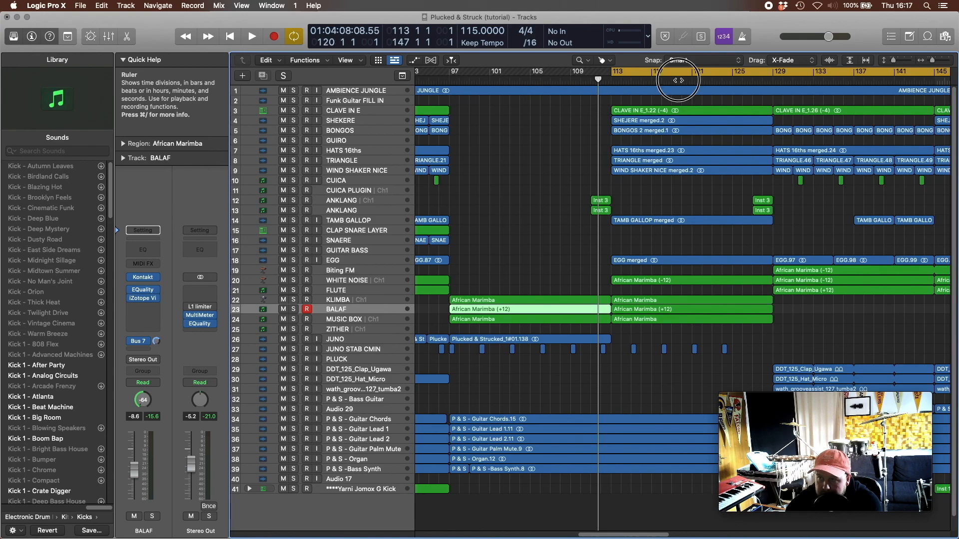
pyautogui.press('space')
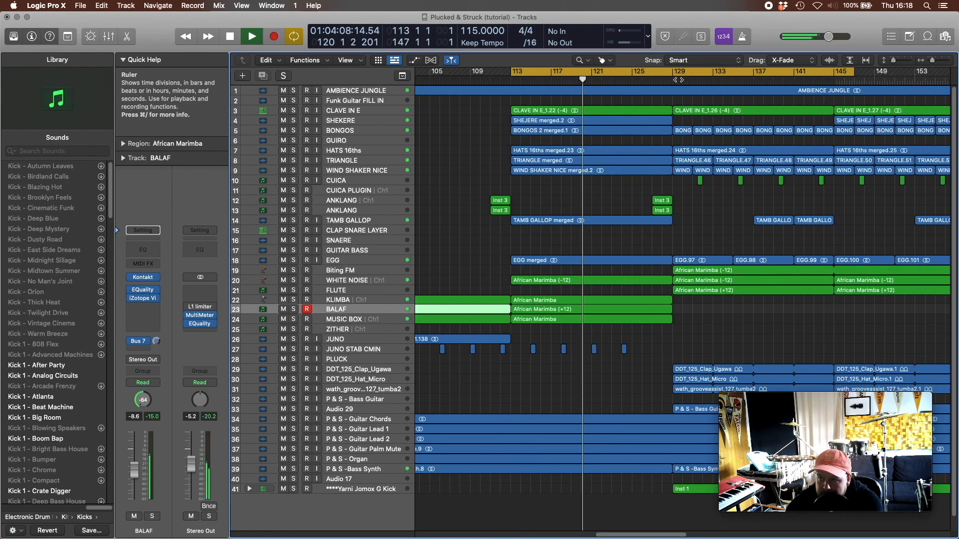
# Briefly solo the P & S -Bass Synth track during playback and return to the full mix.
pyautogui.click(293, 469)
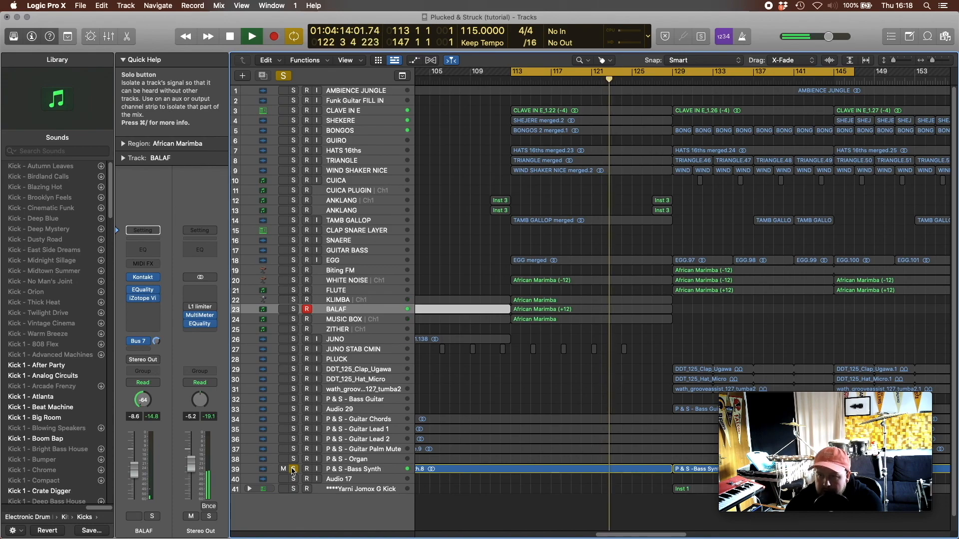
pyautogui.click(293, 470)
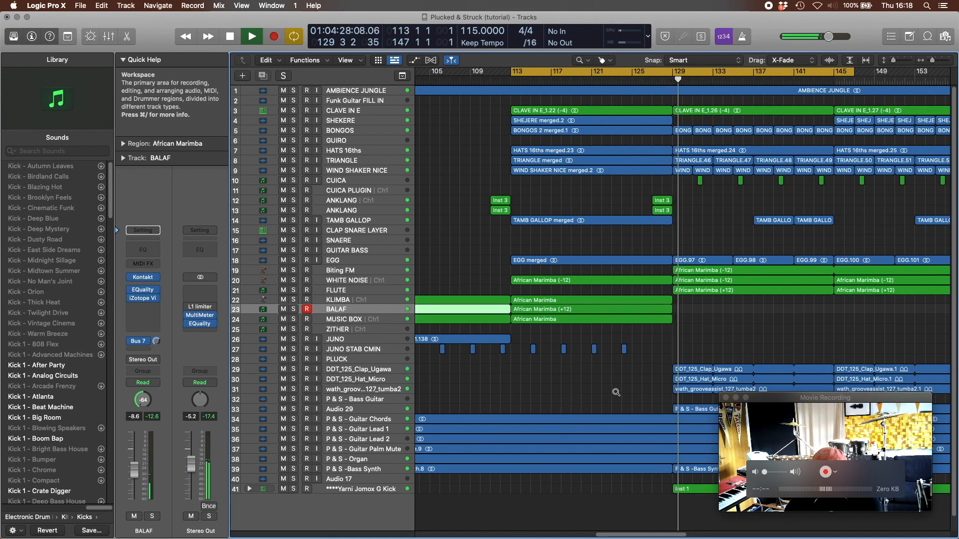
# Switch to QuickTime Player, try to start and stop a movie recording, and dismiss the alert.
pyautogui.click(826, 472)
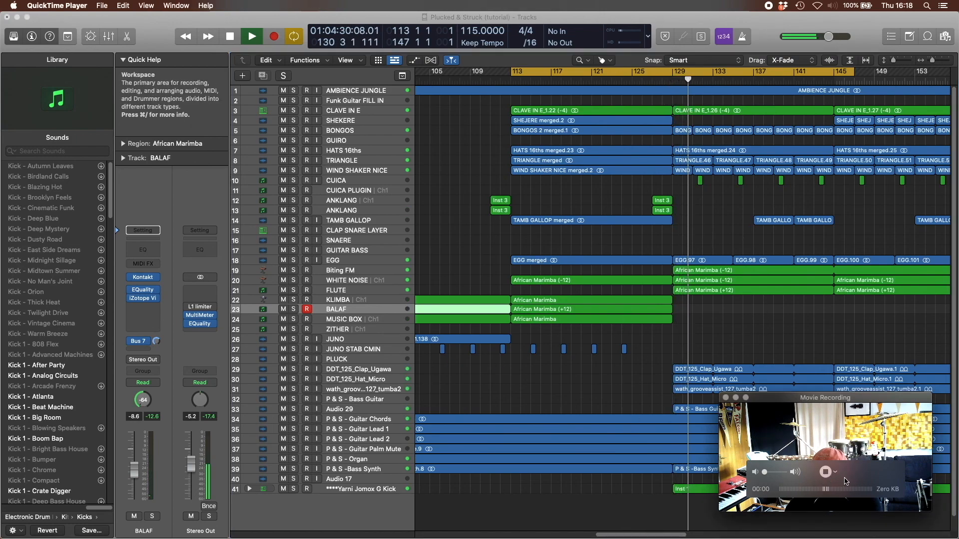
pyautogui.click(827, 473)
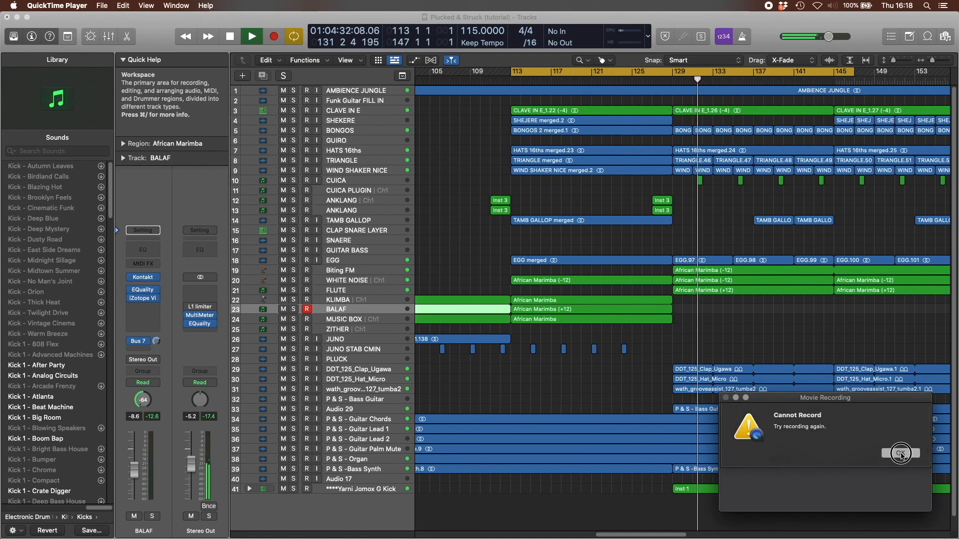
pyautogui.click(901, 453)
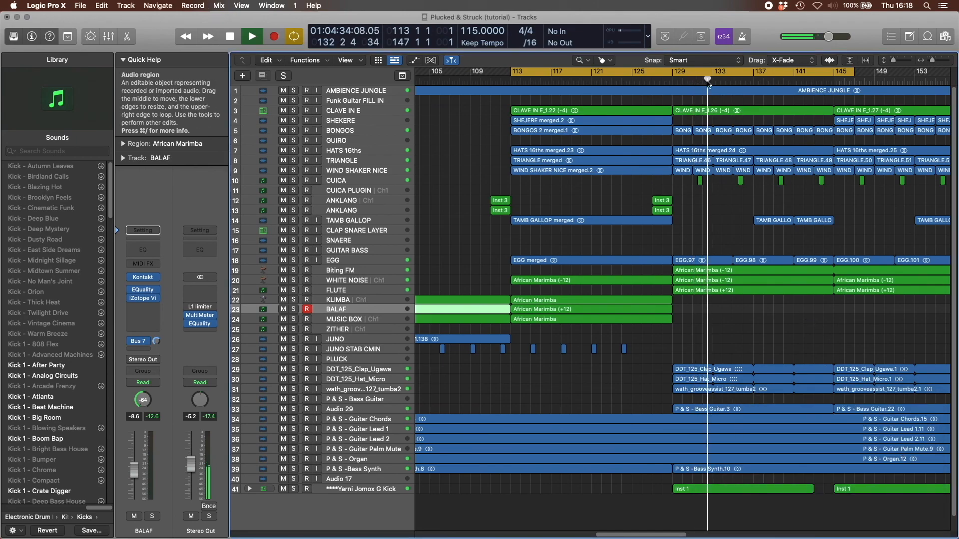
# Stop playback and set the cycle area to bars 129 to 167.
pyautogui.moveTo(673, 535); pyautogui.dragTo(708, 523)
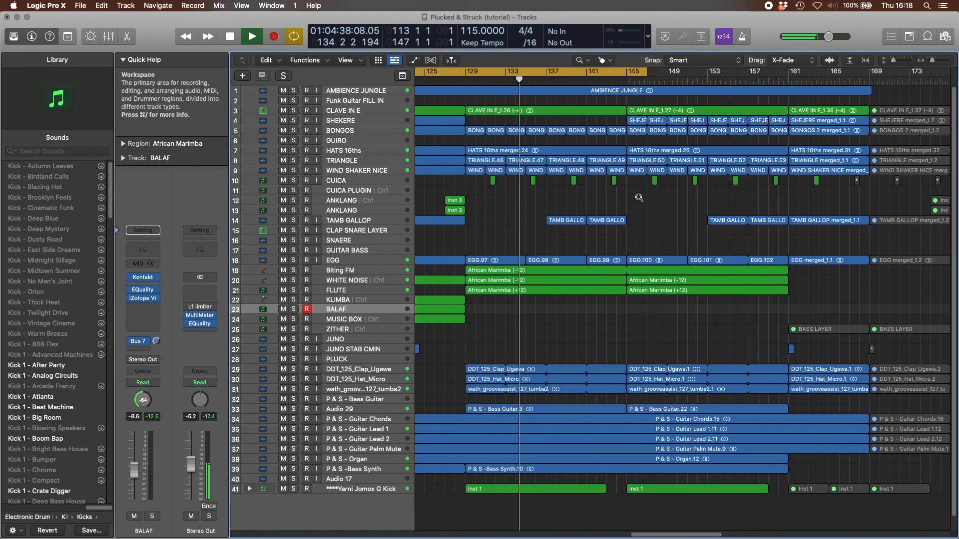
pyautogui.press('space')
pyautogui.click(510, 72)
pyautogui.moveTo(467, 73); pyautogui.dragTo(852, 75)
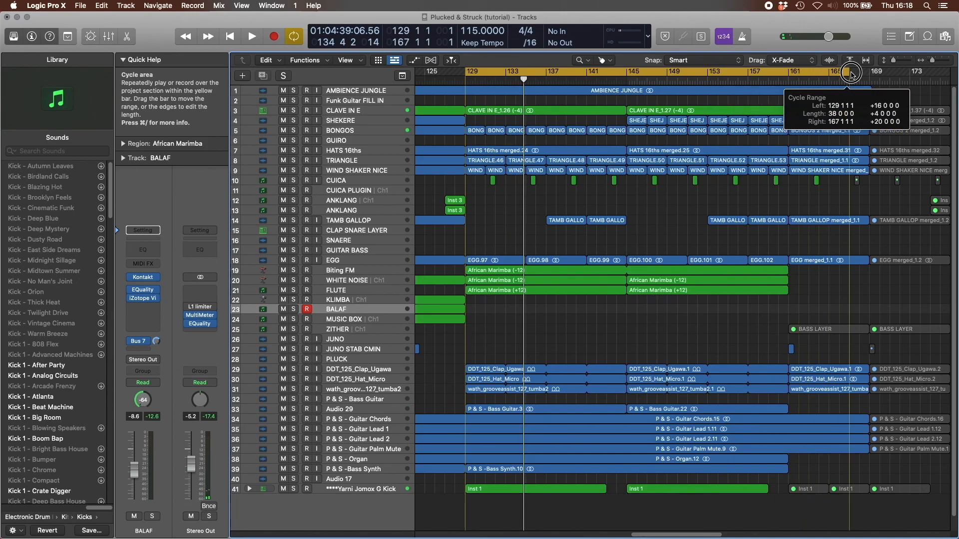
# Examine the drum loop, guitar, organ, bass and kick regions from bar 129 up close with the Zoom Tool.
pyautogui.moveTo(451, 501); pyautogui.dragTo(648, 347)
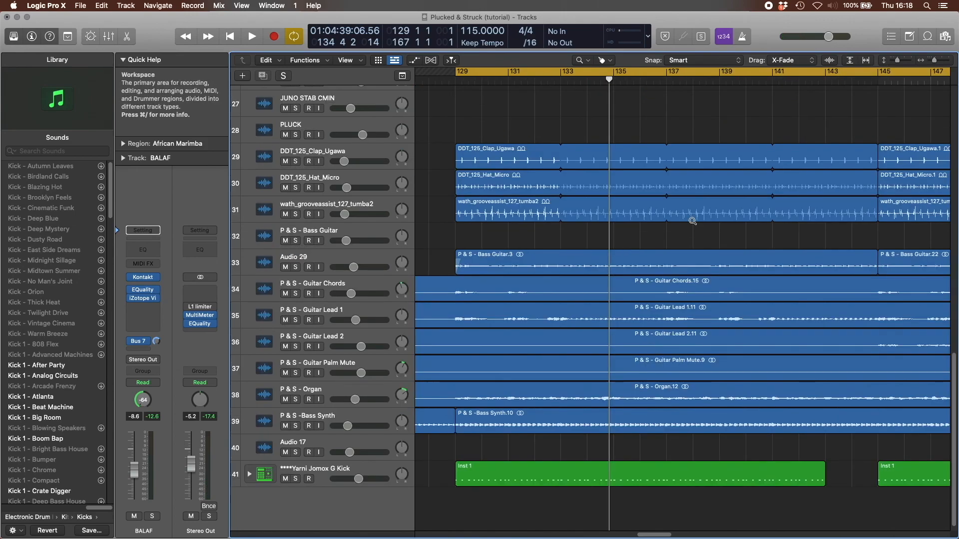
pyautogui.click(614, 328)
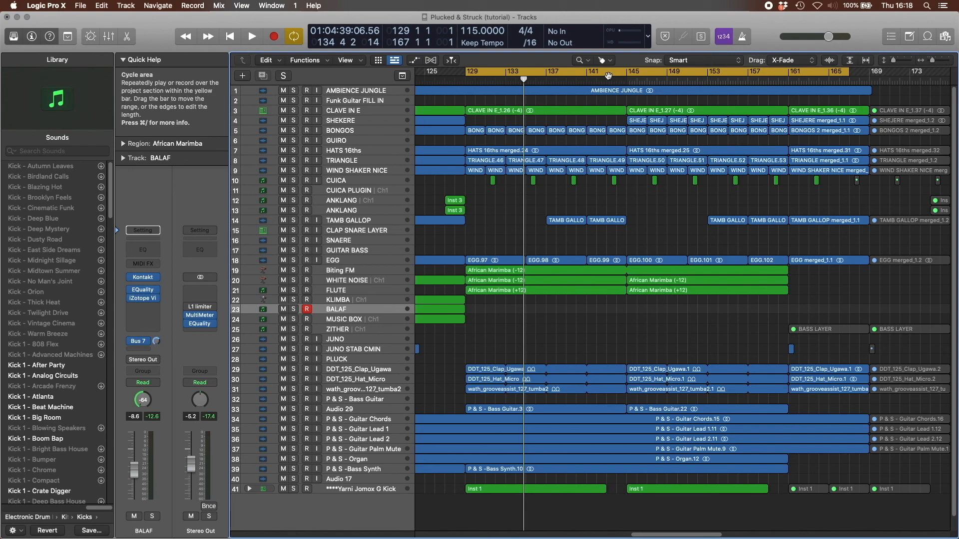
# Play the full mix from bar 129 and dismiss the QuickTime Player problem report without reopening the application.
pyautogui.press('space')
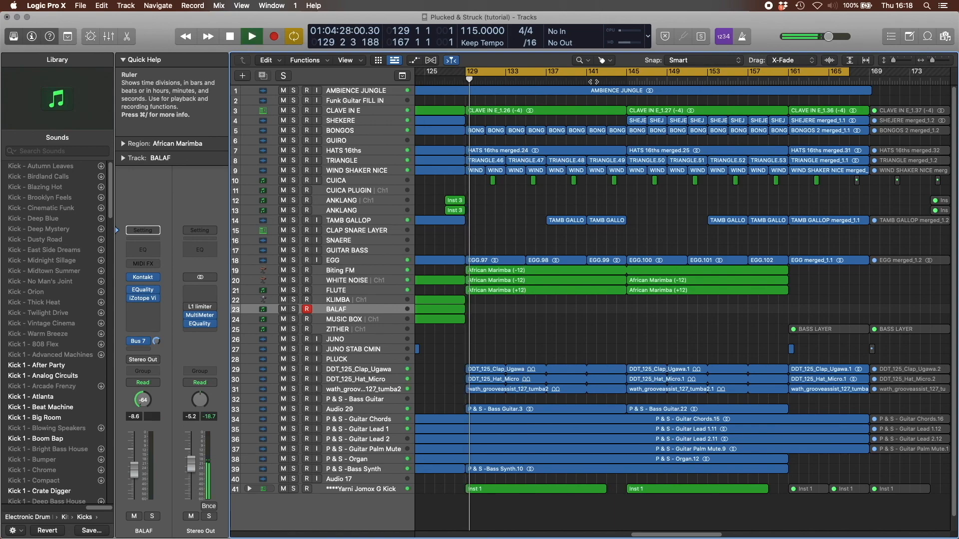
pyautogui.click(510, 226)
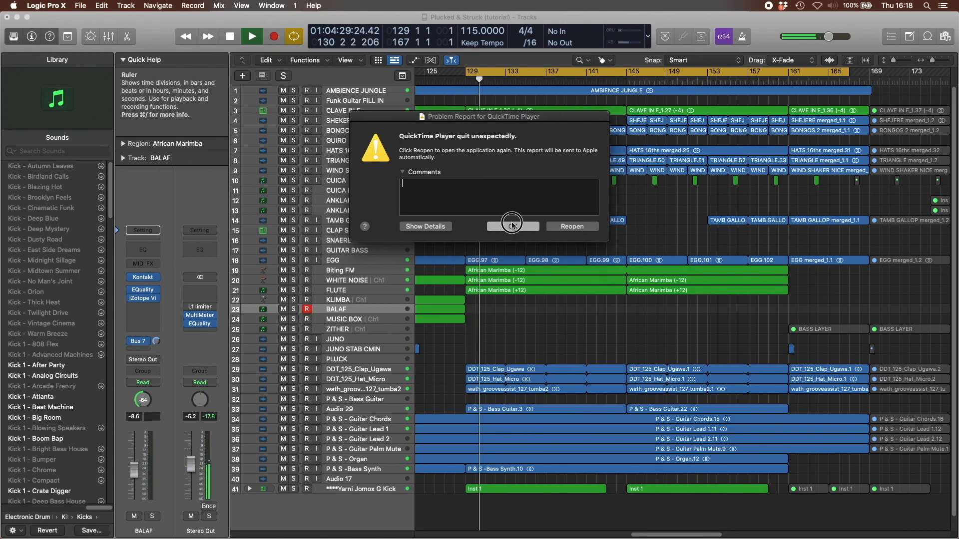